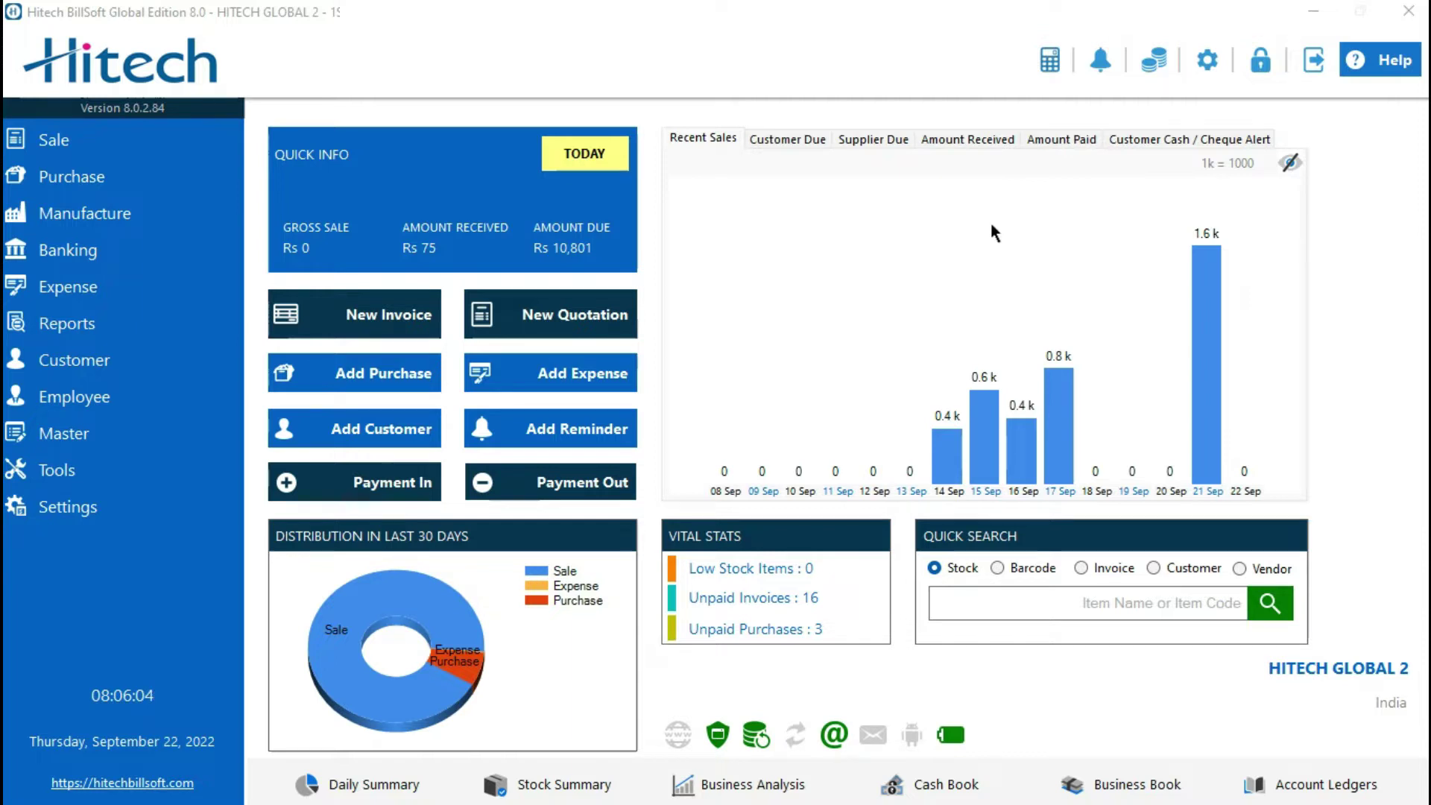
- Glance at the help options, then open the company profile in the application settings
left_click(1361, 65)
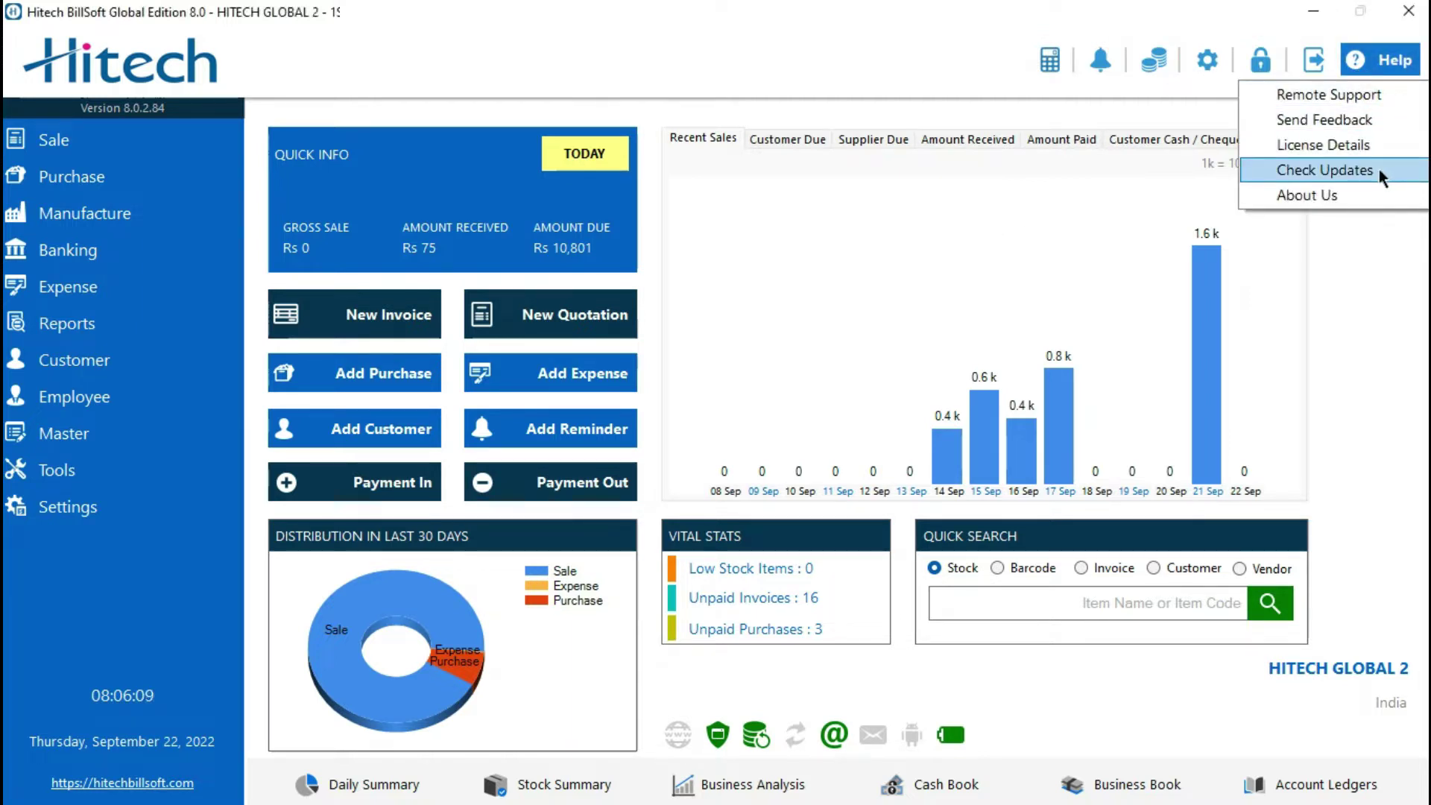
left_click(817, 38)
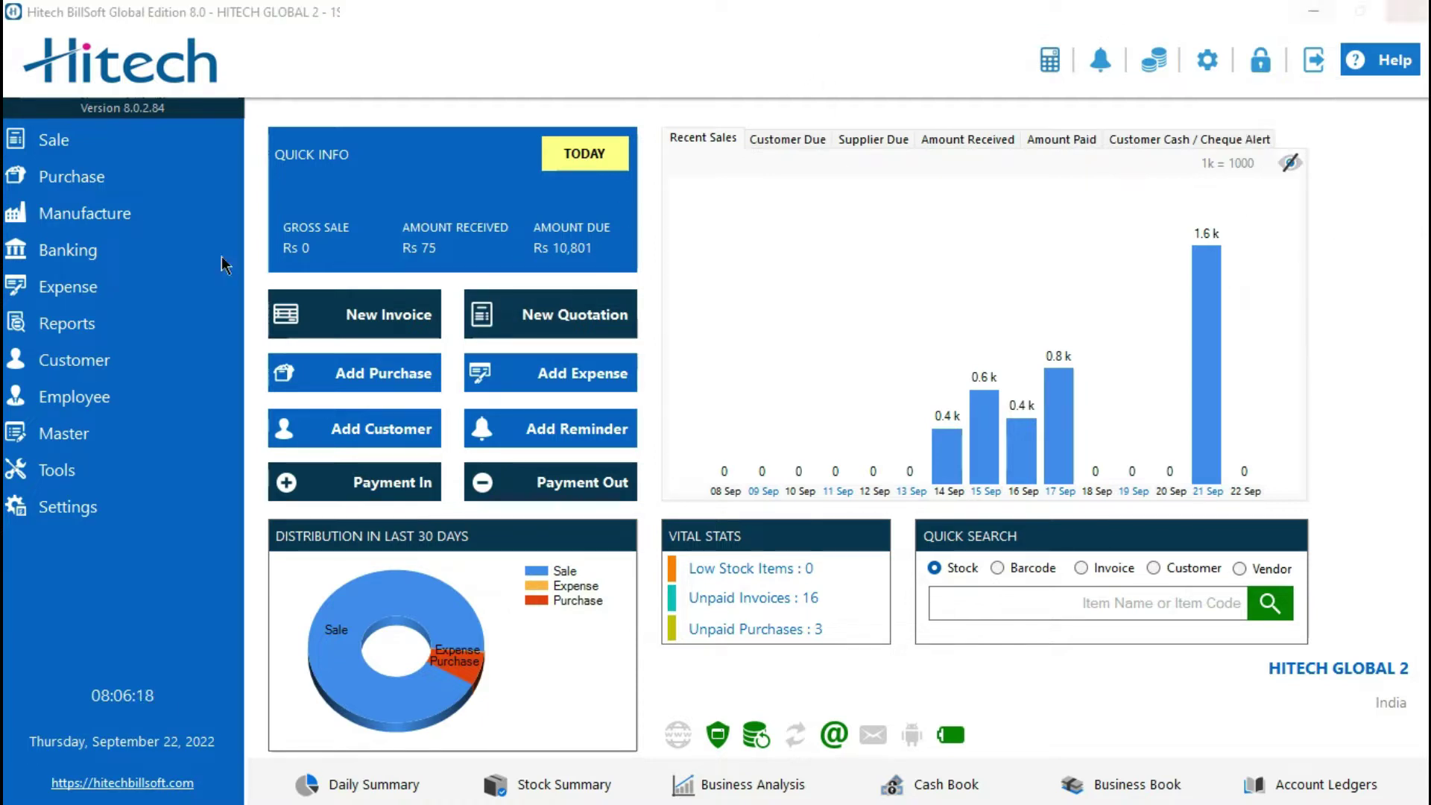
left_click(146, 509)
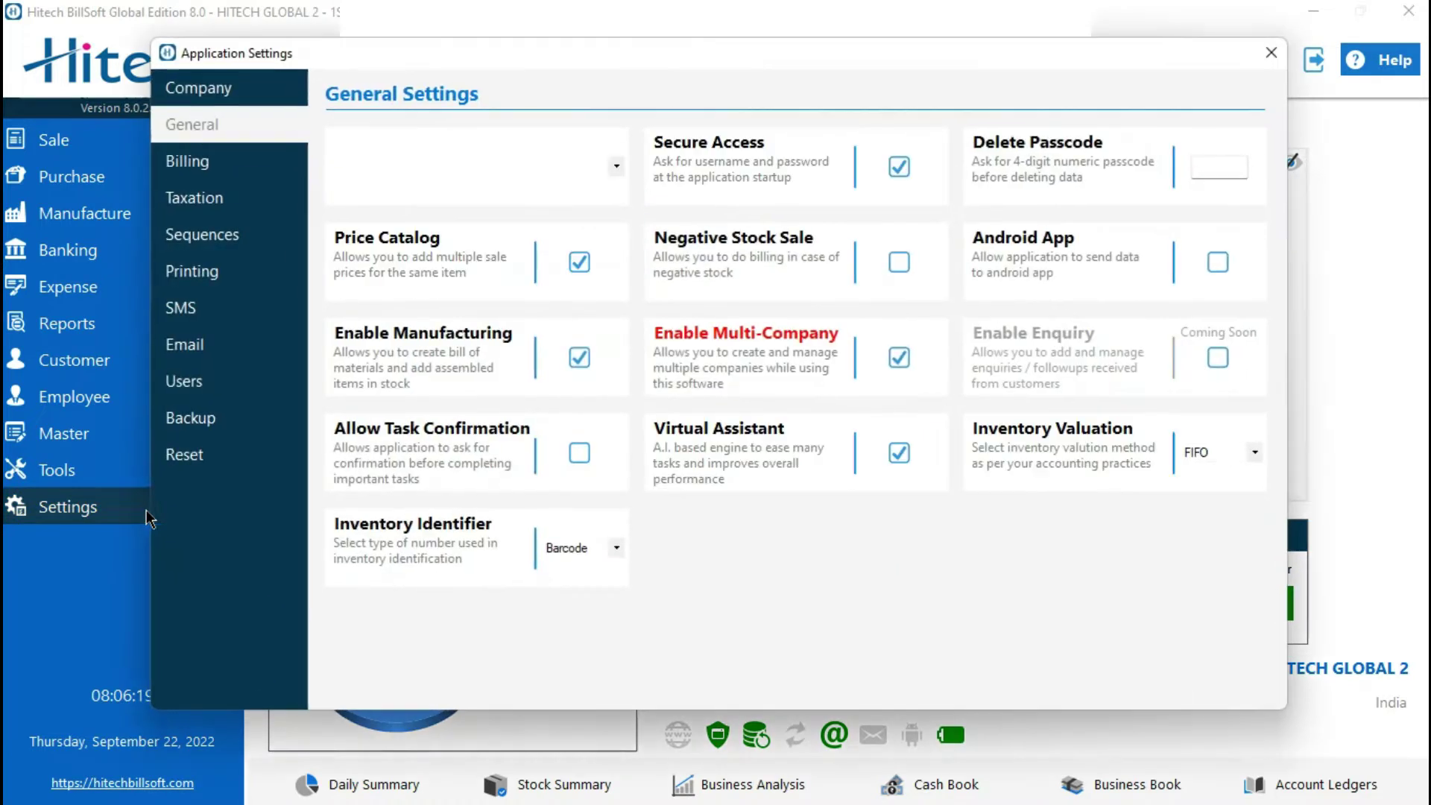
left_click(218, 93)
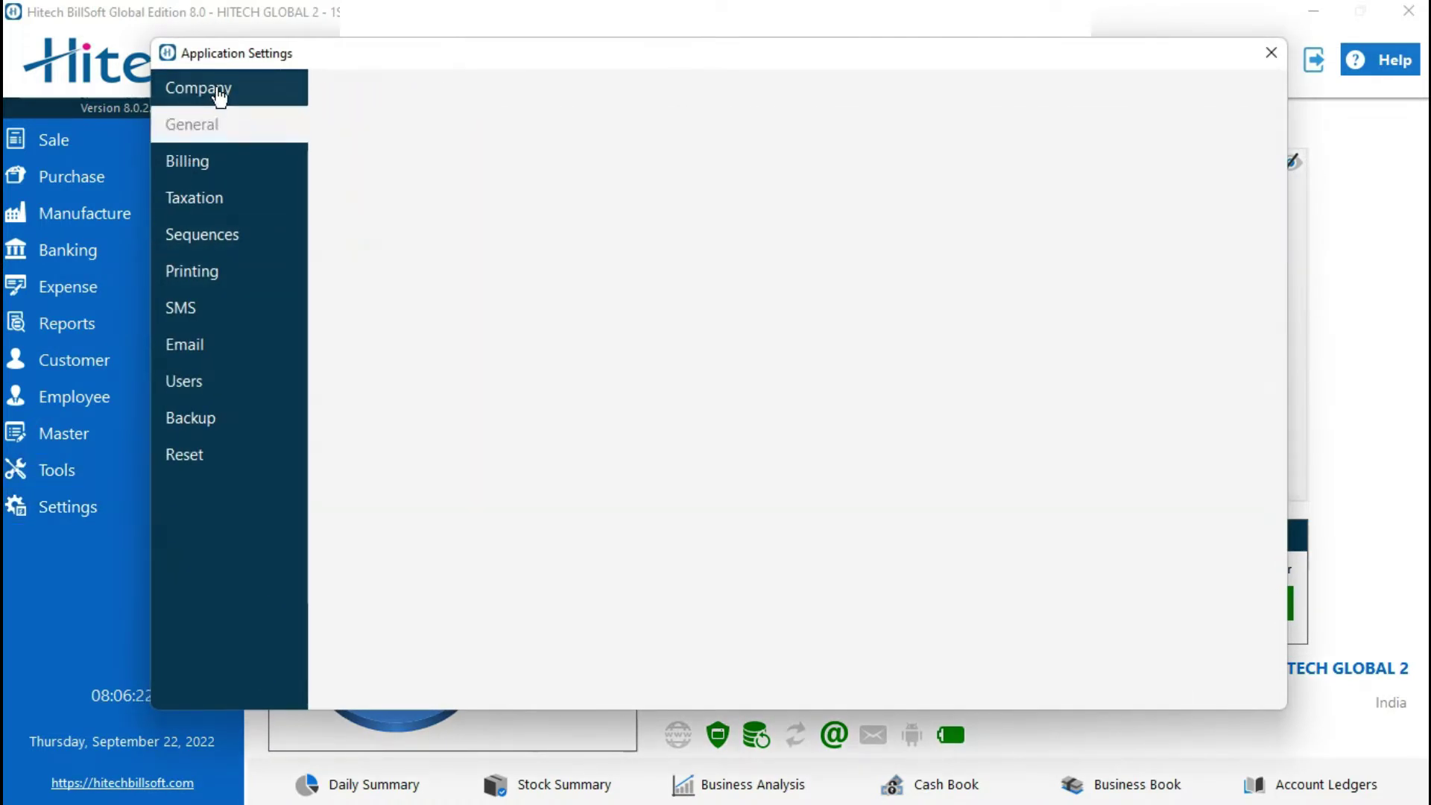
left_click(989, 553)
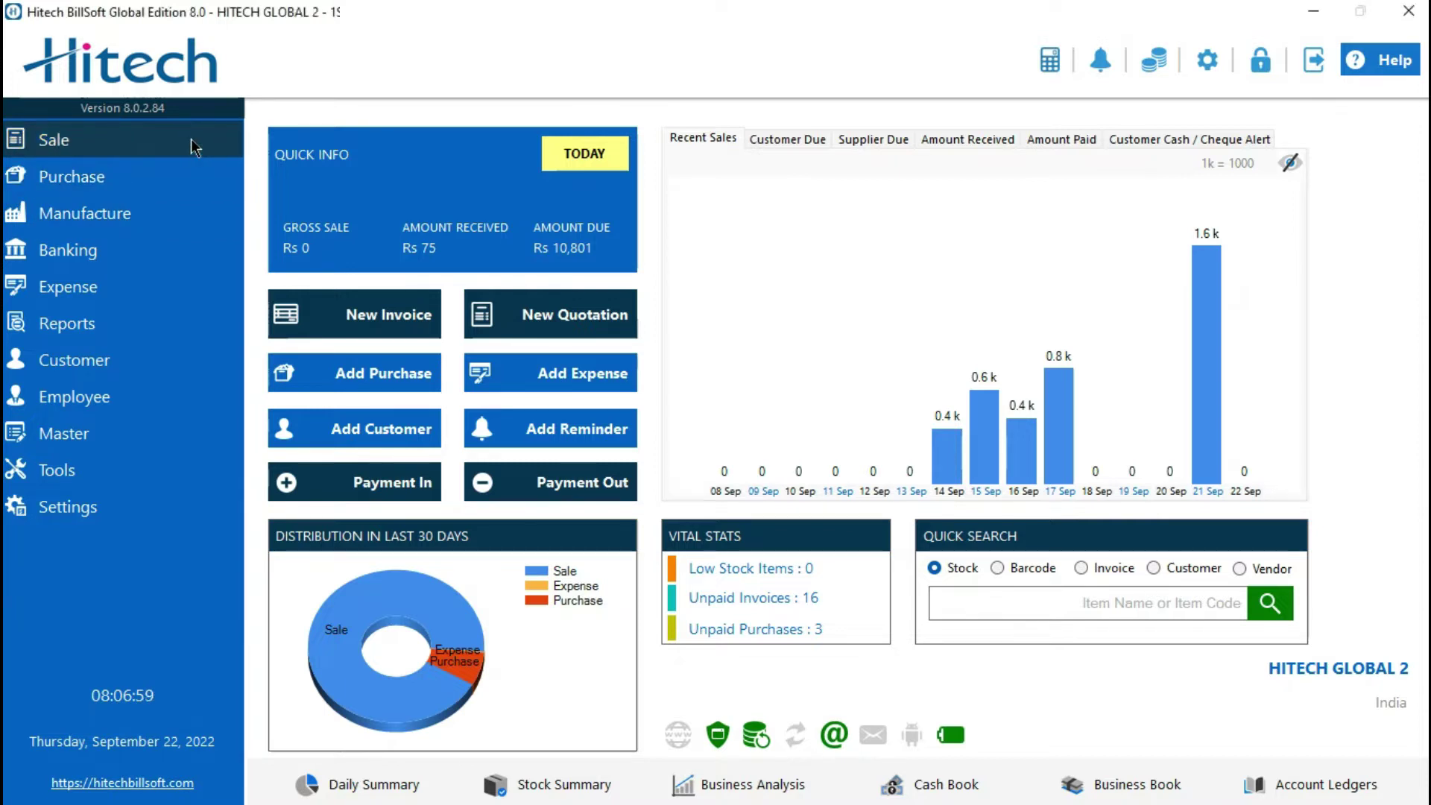
- Create a new tax invoice for the customer with one Dairy Milk Silk at Rs 75
left_click(199, 146)
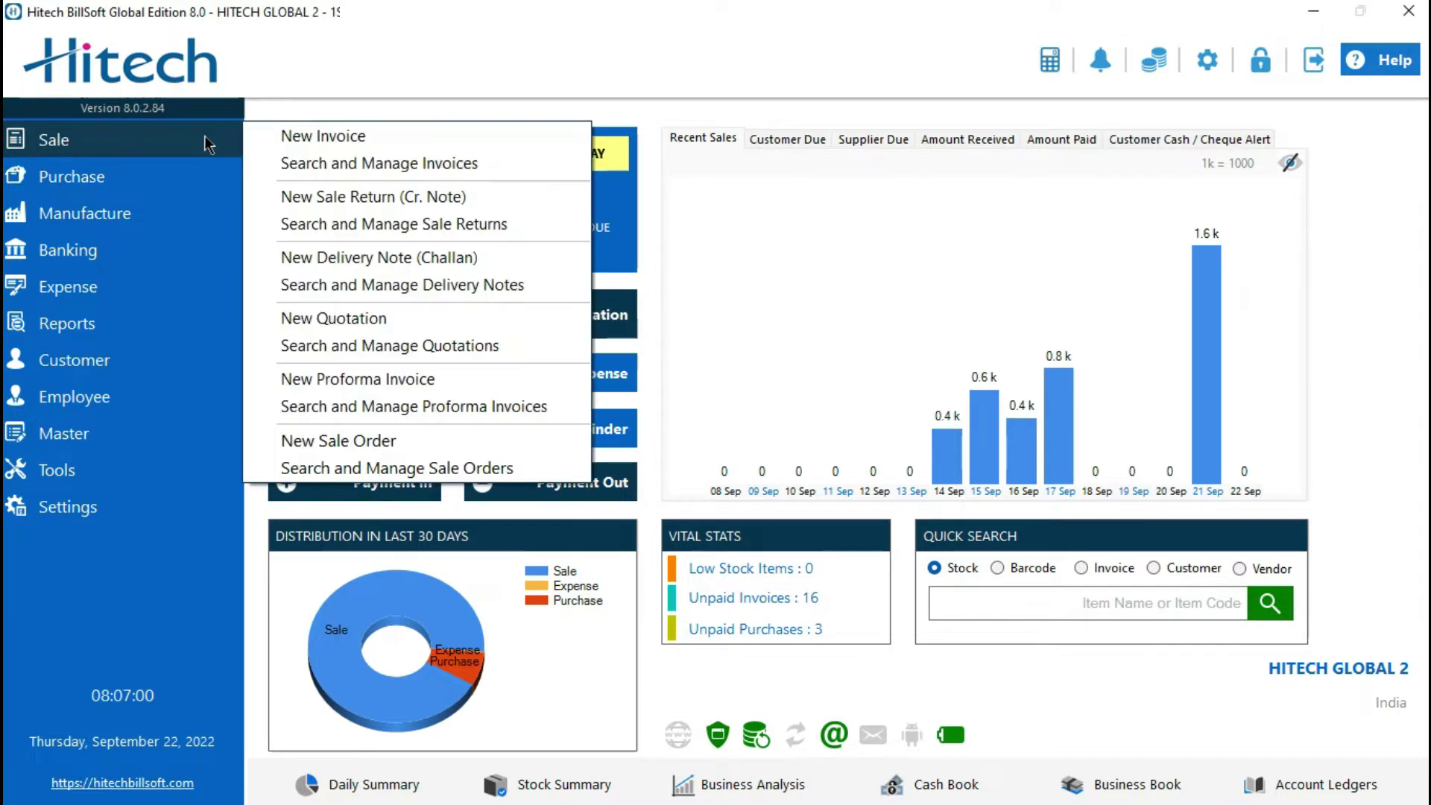
left_click(332, 134)
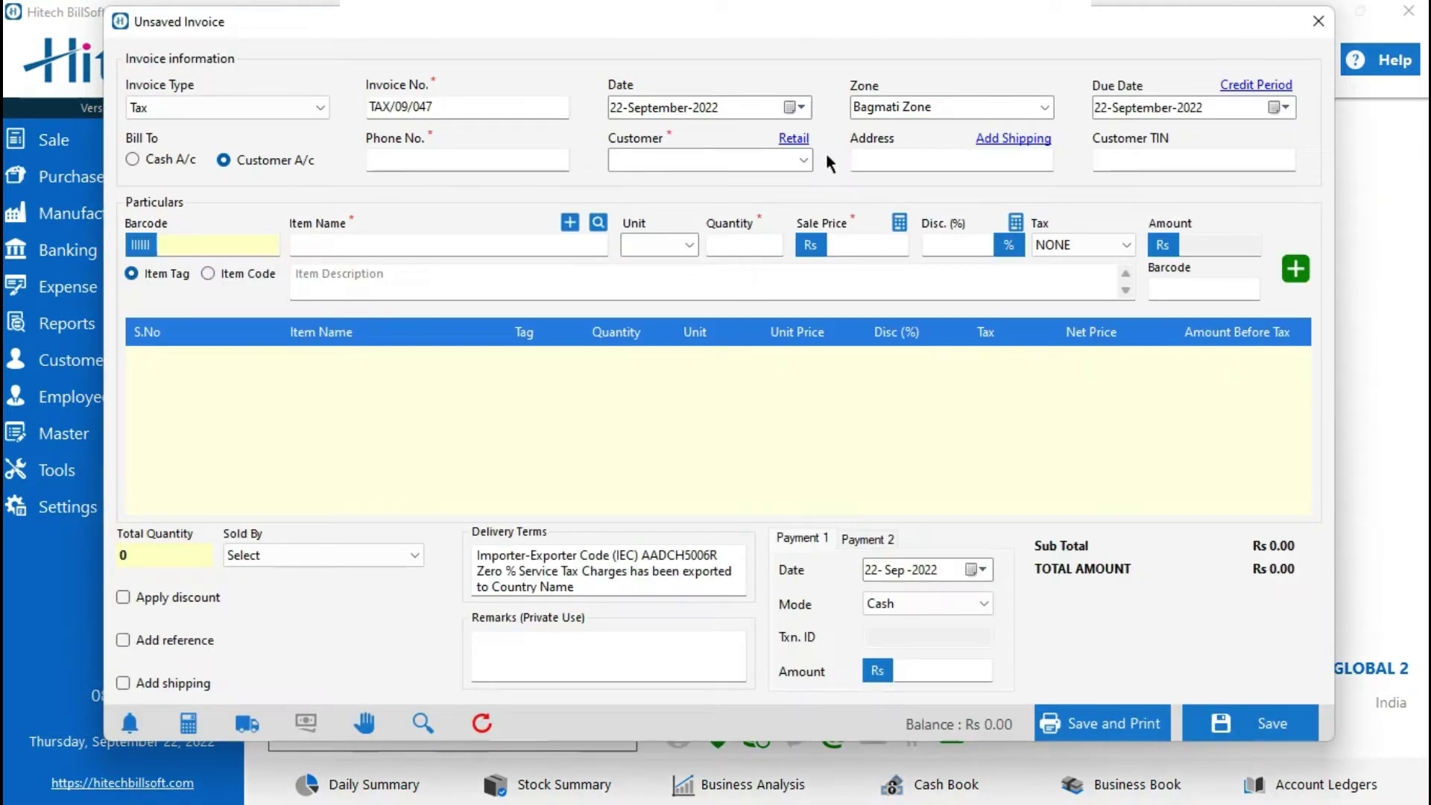
left_click(804, 161)
left_click(742, 196)
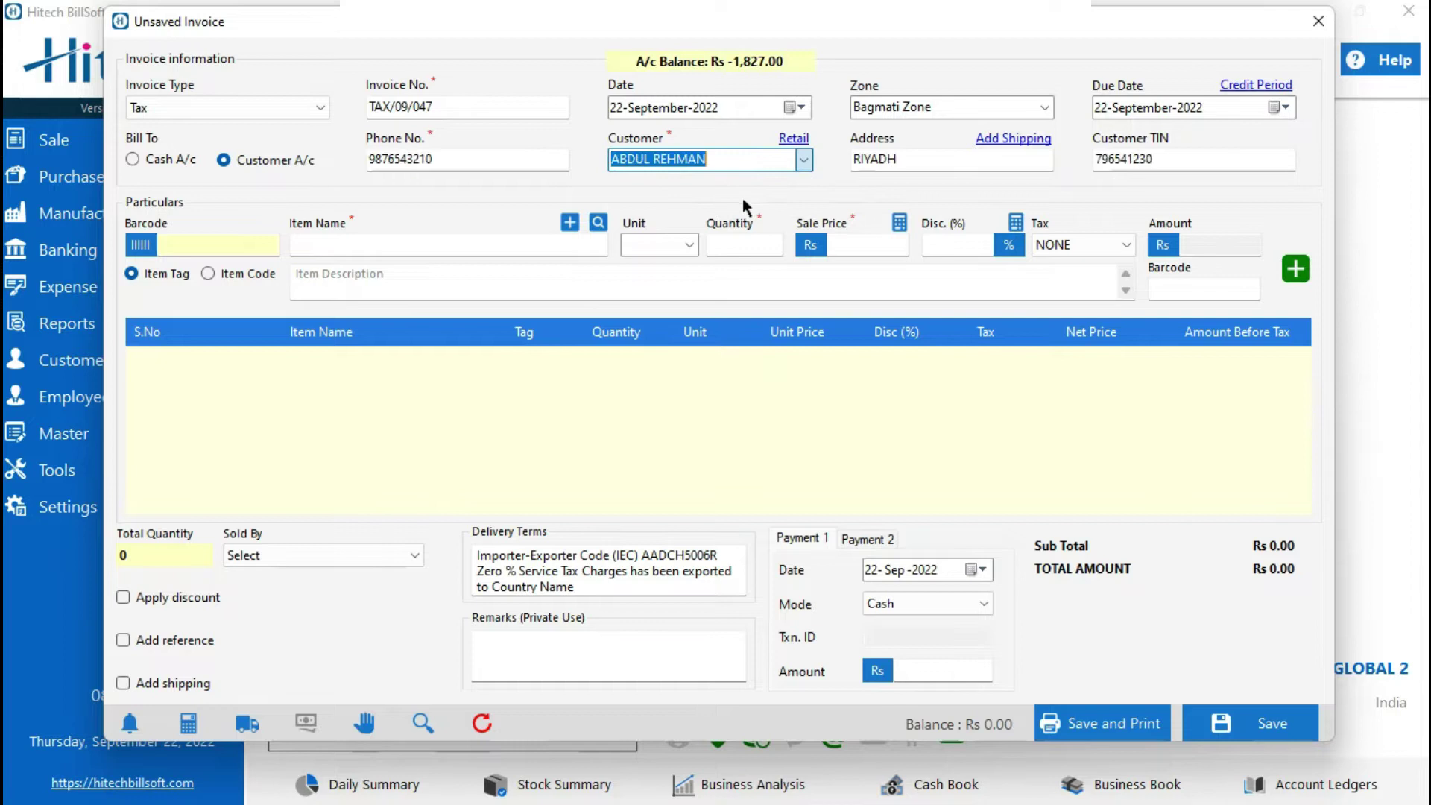
left_click(472, 245)
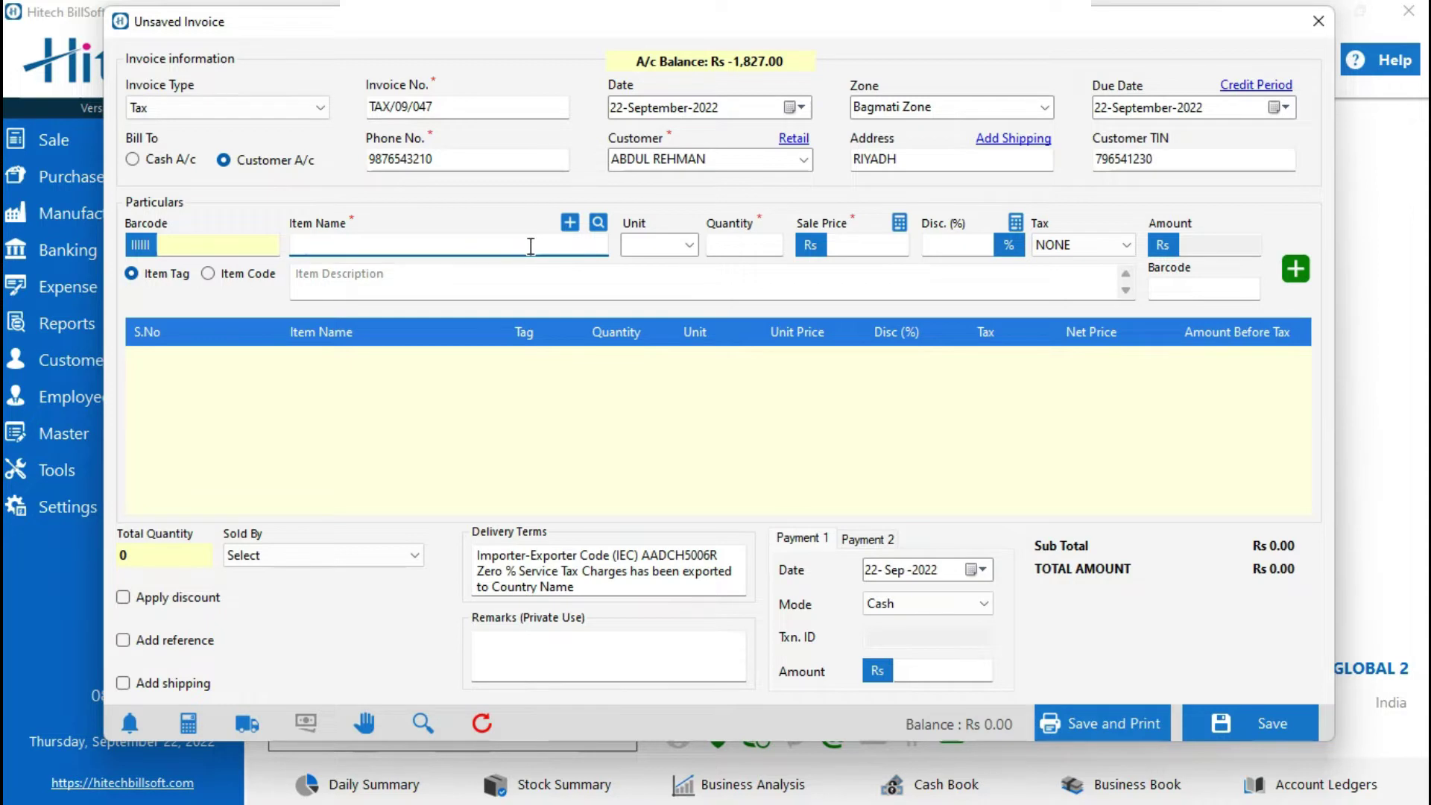
type("D")
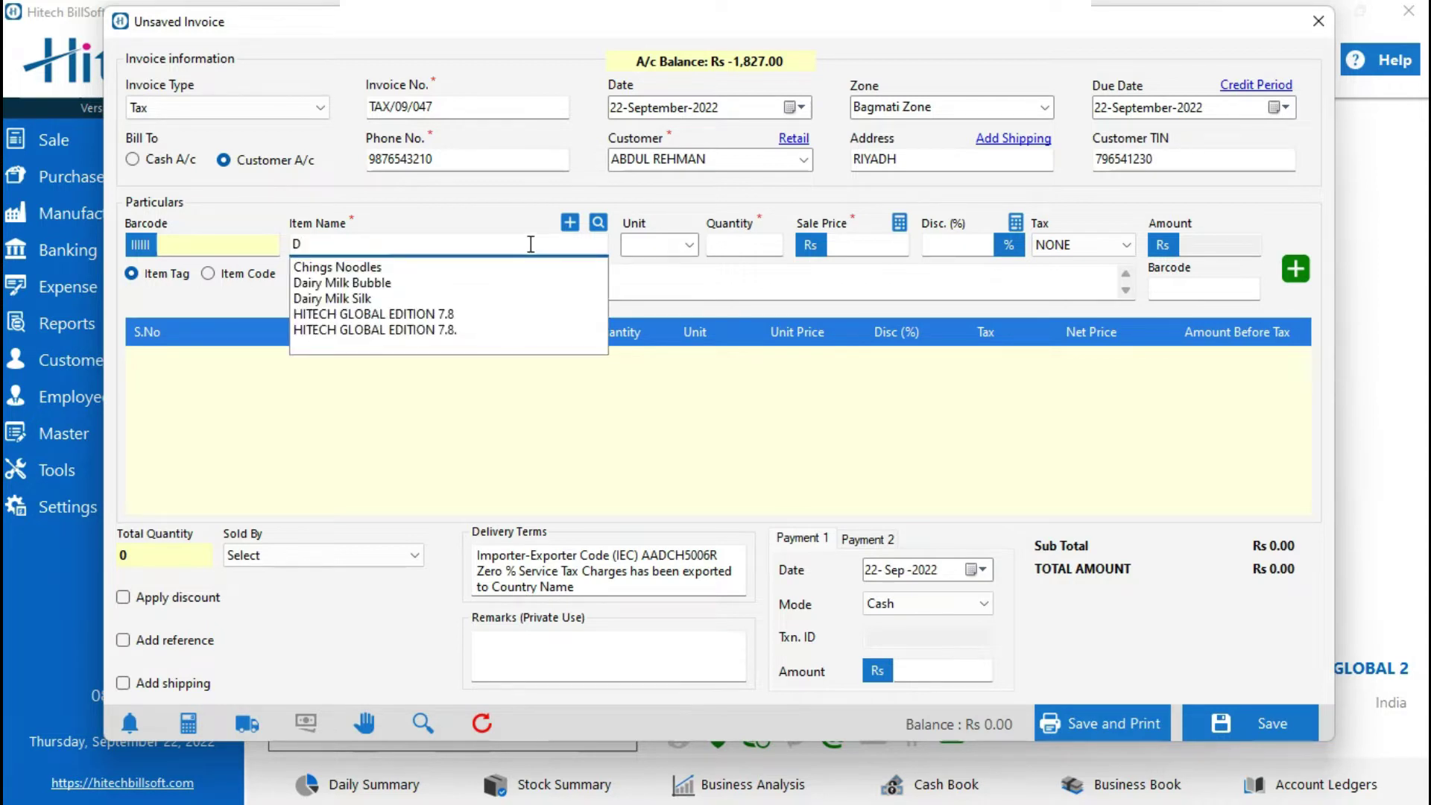
left_click(347, 298)
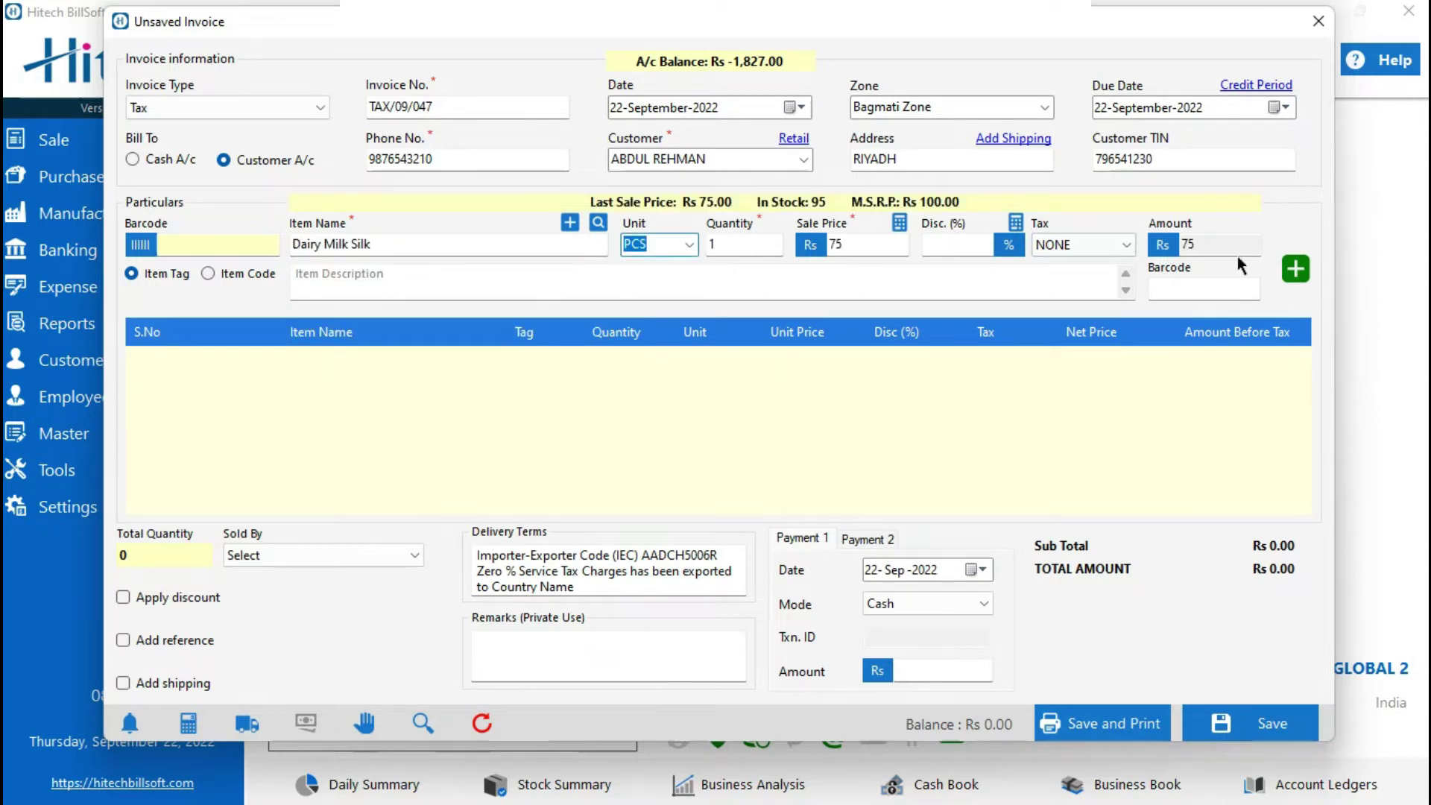
left_click(1301, 280)
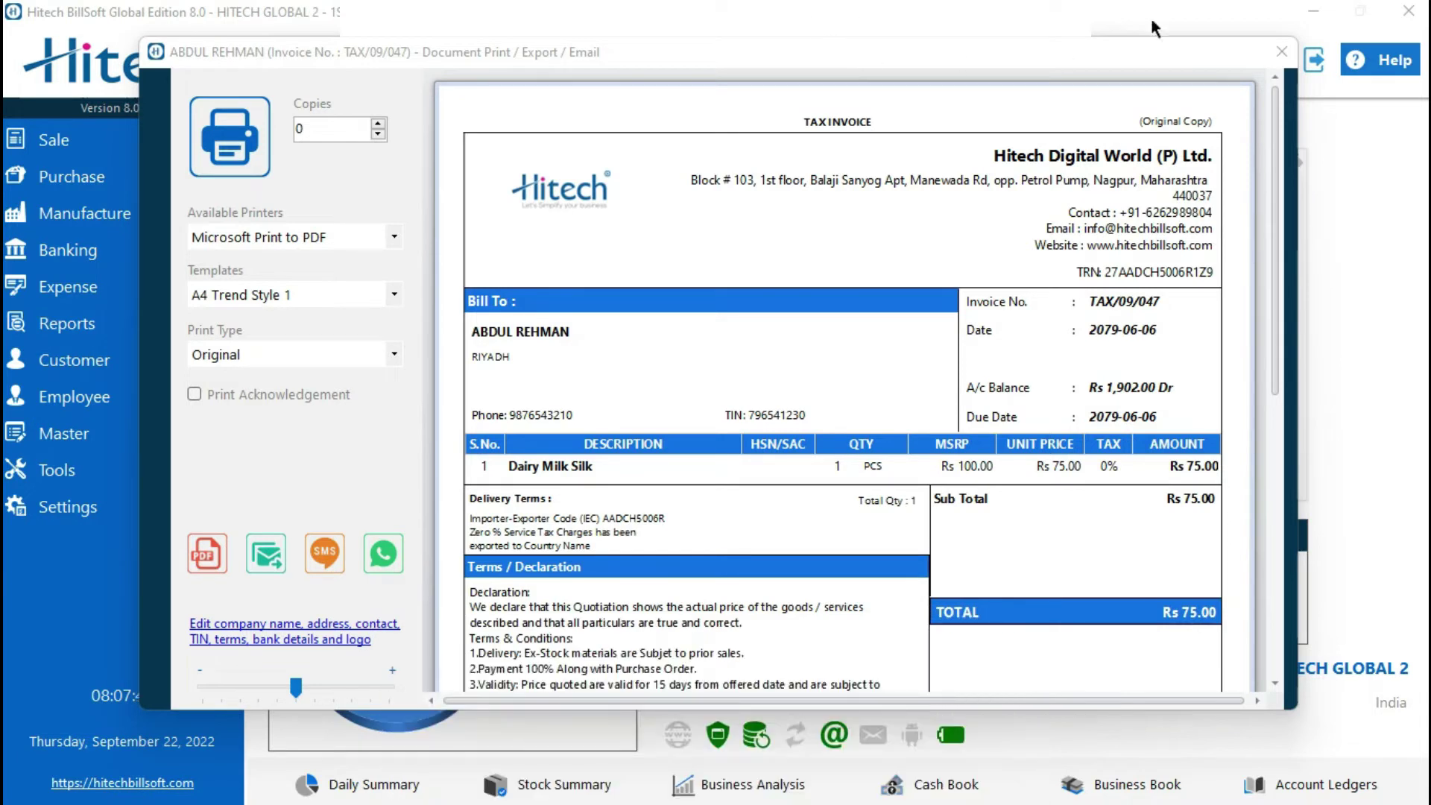
- Close the invoice preview, then preview and close the credit note for sale return CR-001
left_click(1281, 52)
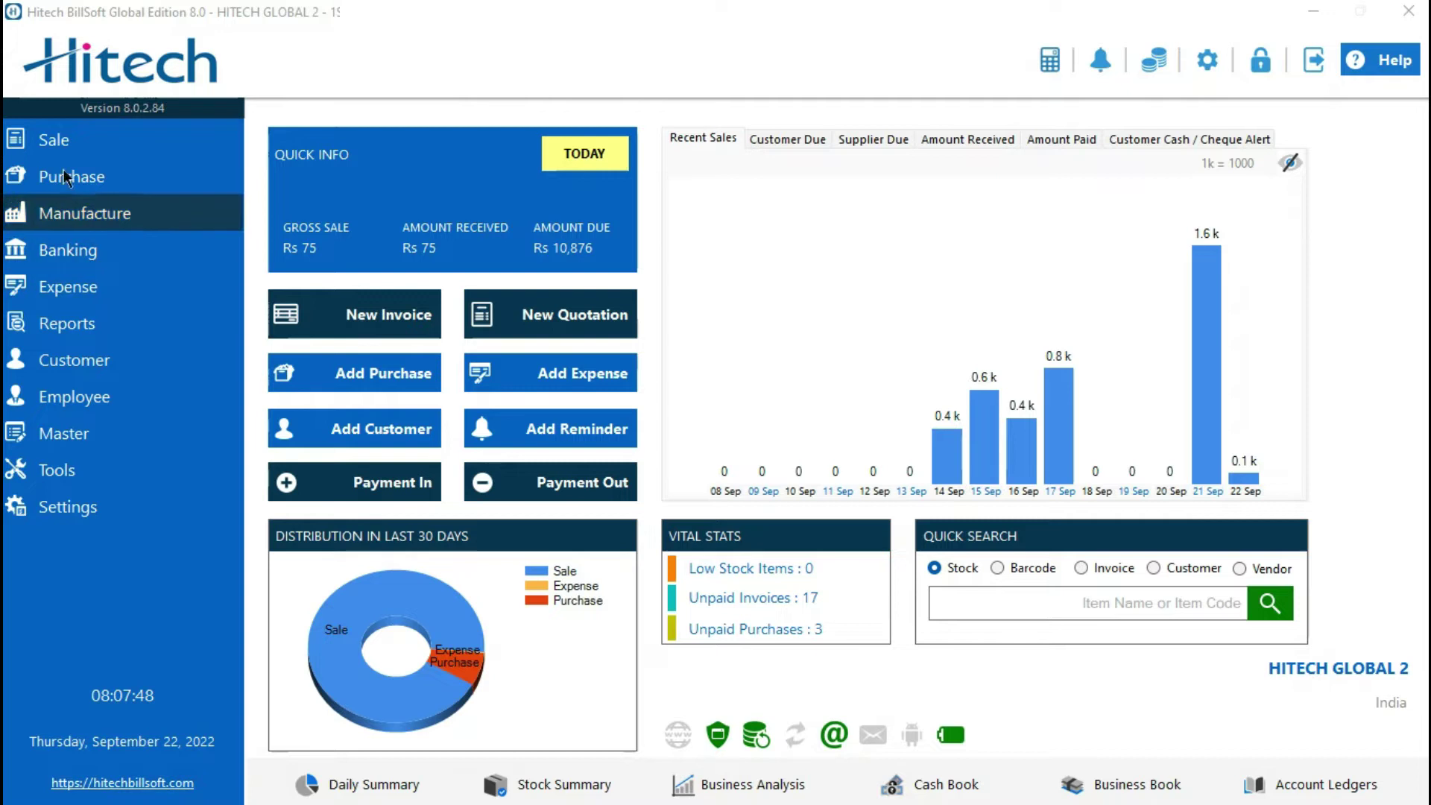
left_click(134, 136)
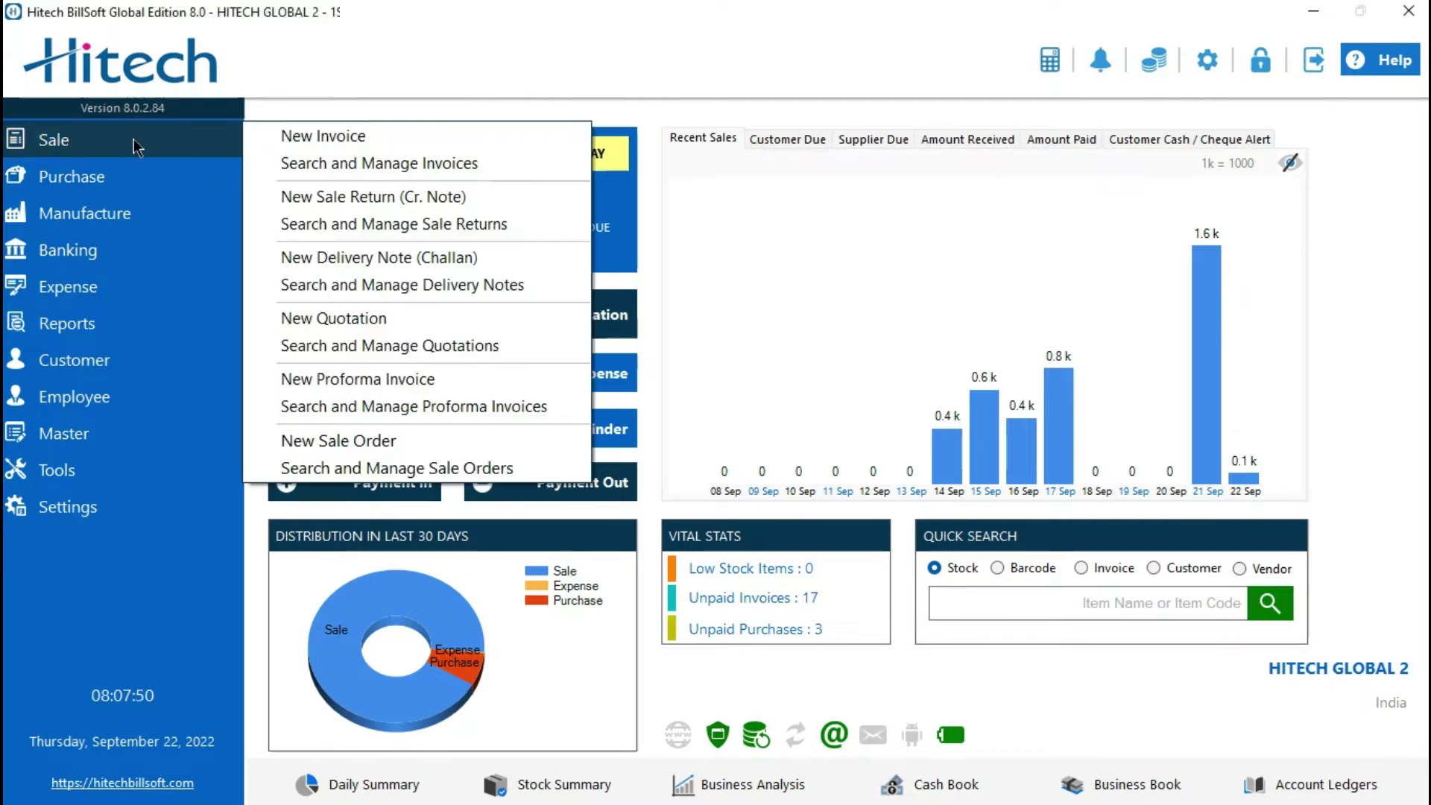
left_click(342, 224)
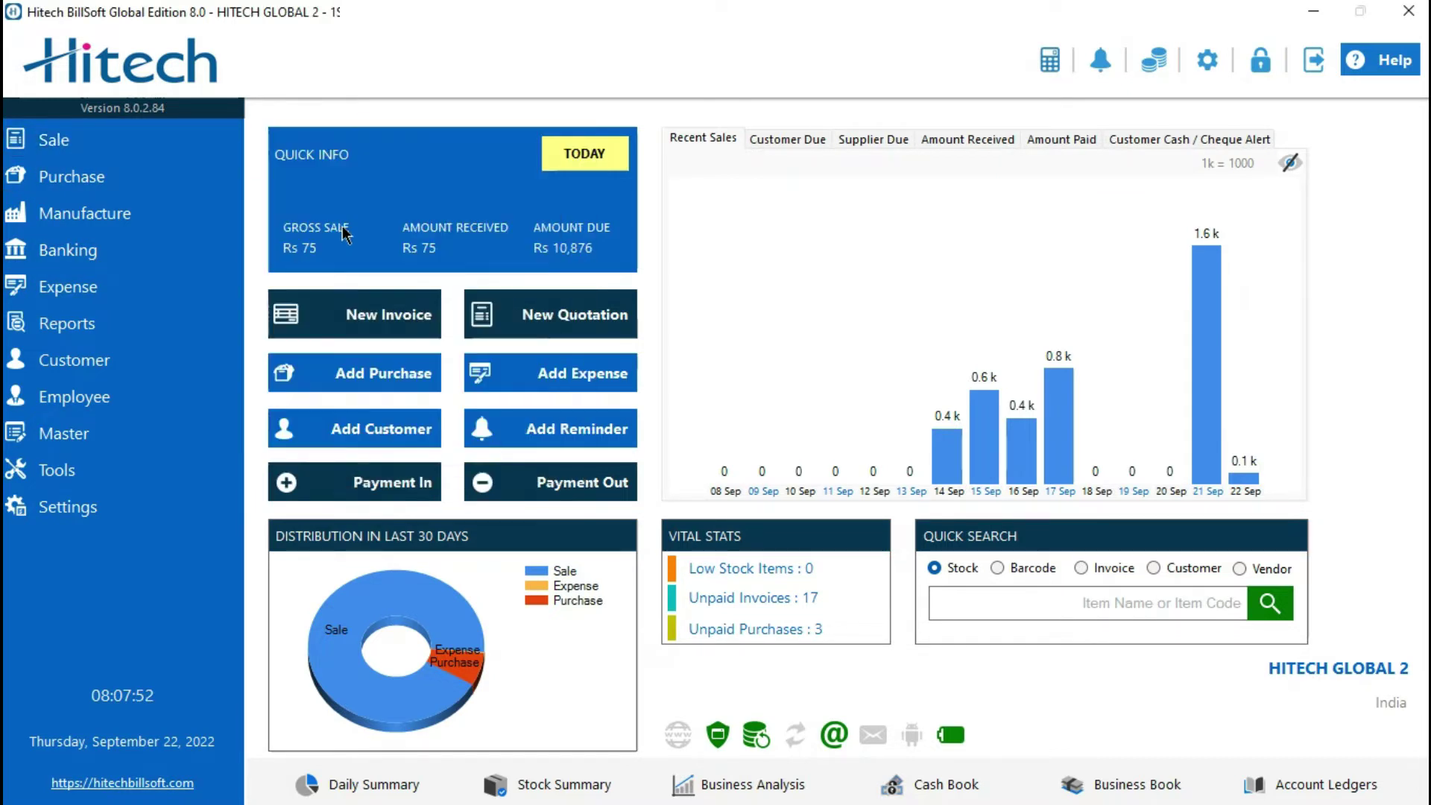
right_click(679, 219)
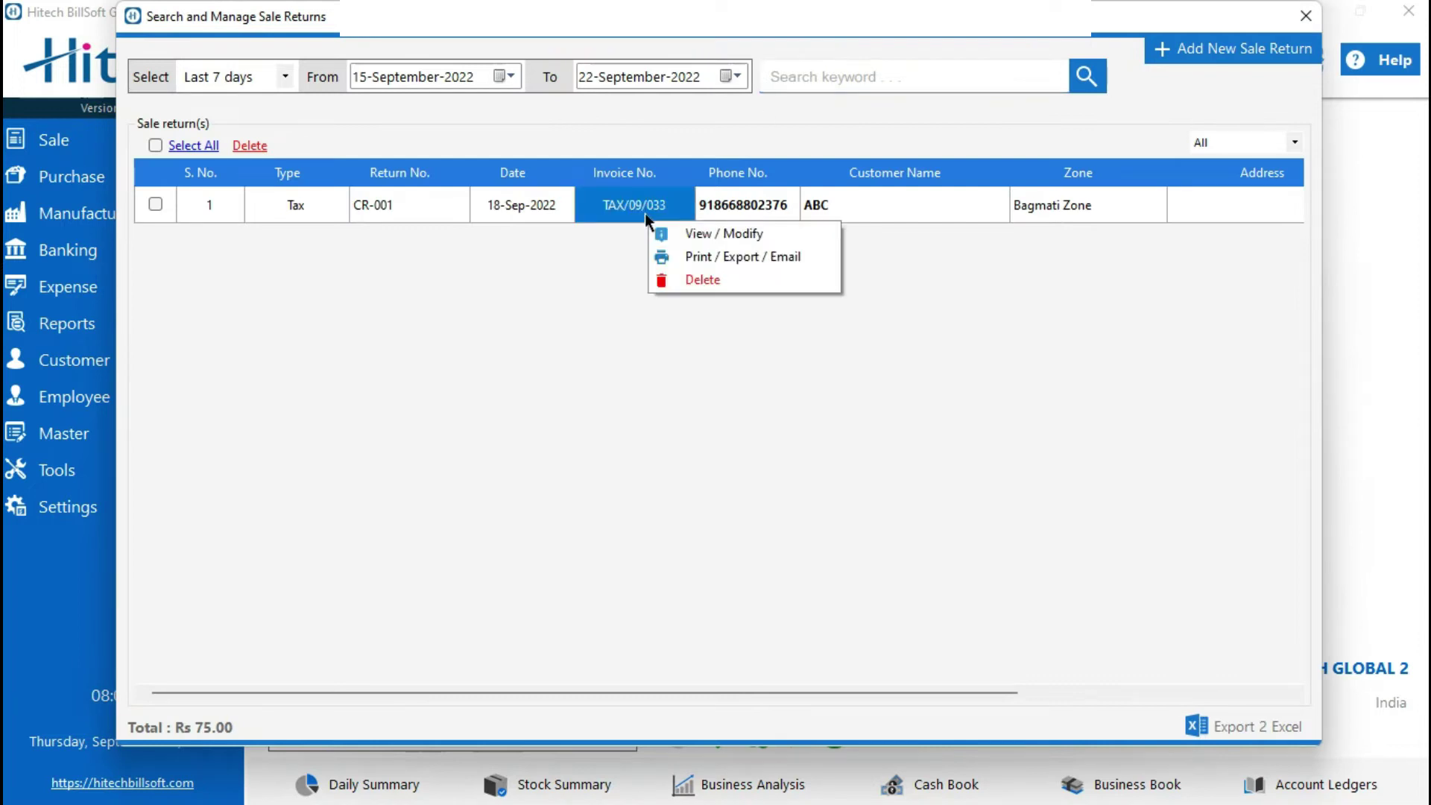
left_click(704, 257)
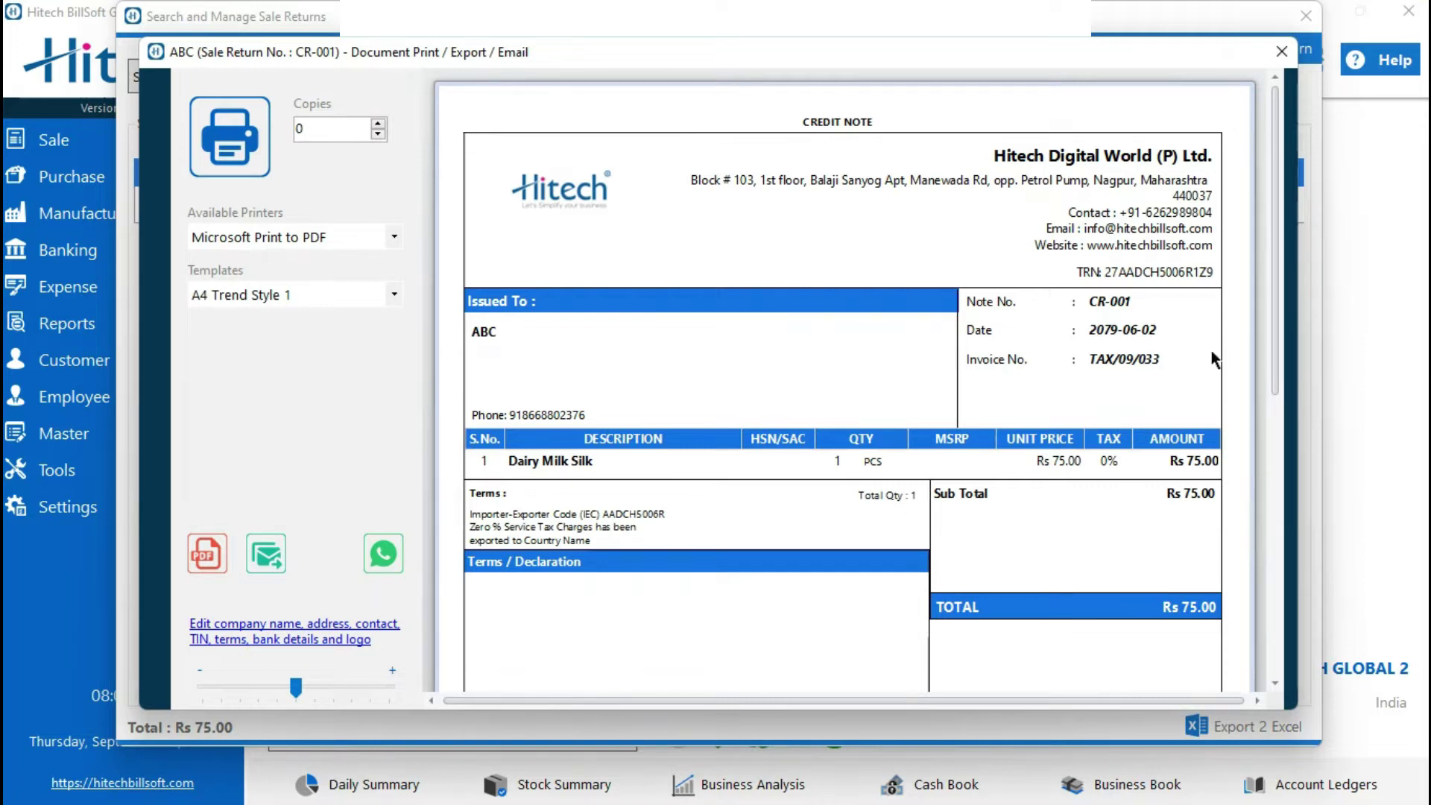
left_click(1282, 51)
left_click(1306, 15)
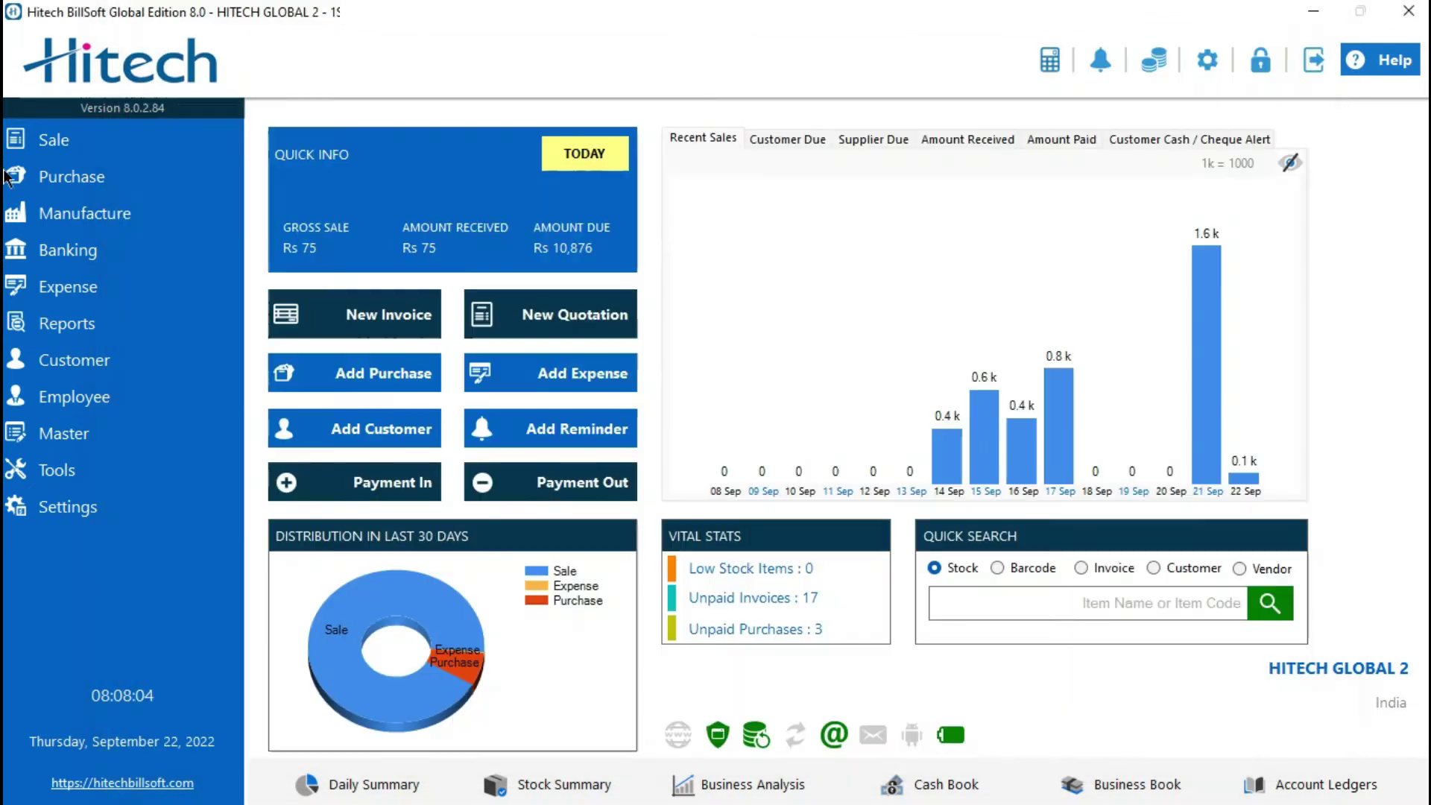
- Preview delivery note DEL-004 and quotation QUOT-024 for printing
left_click(92, 146)
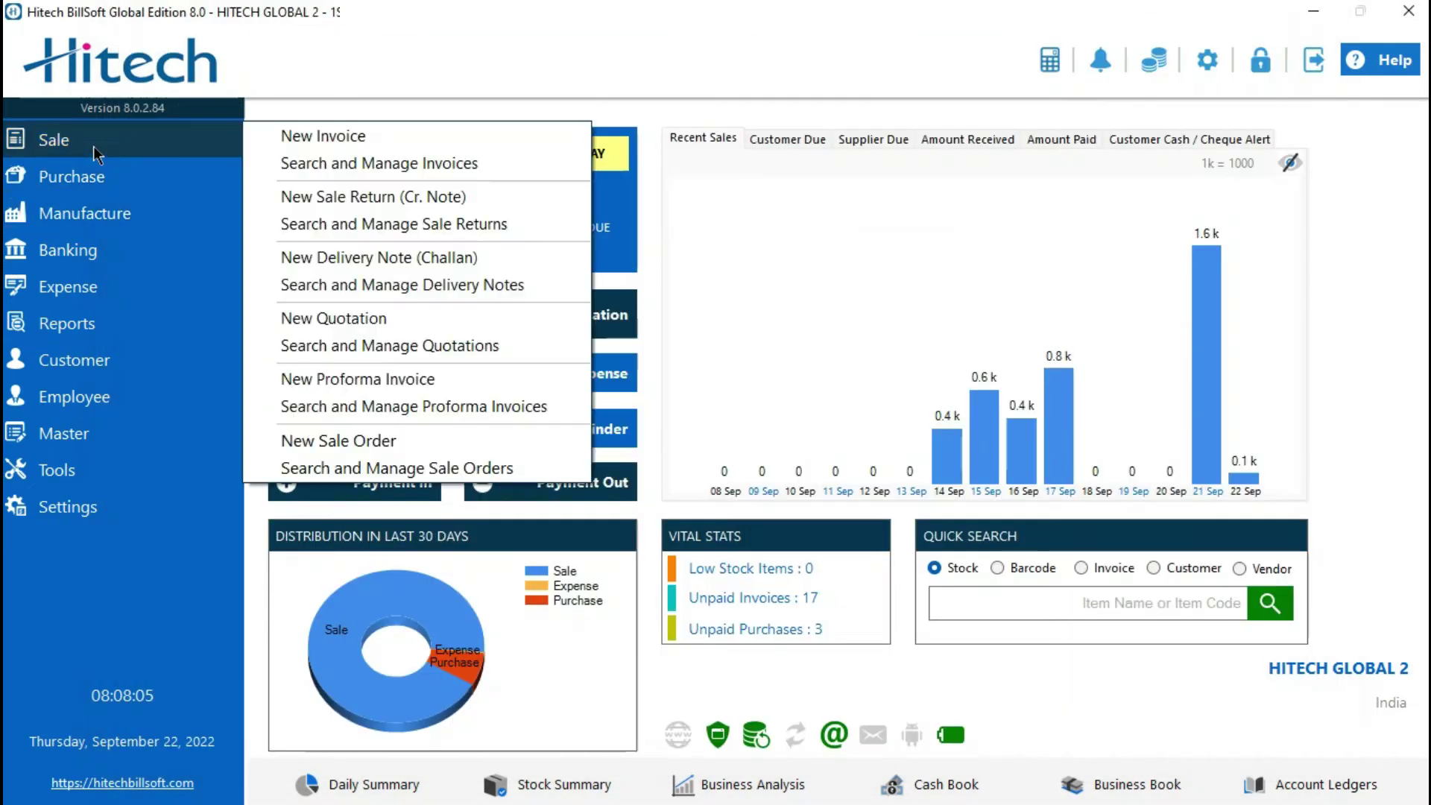
left_click(477, 284)
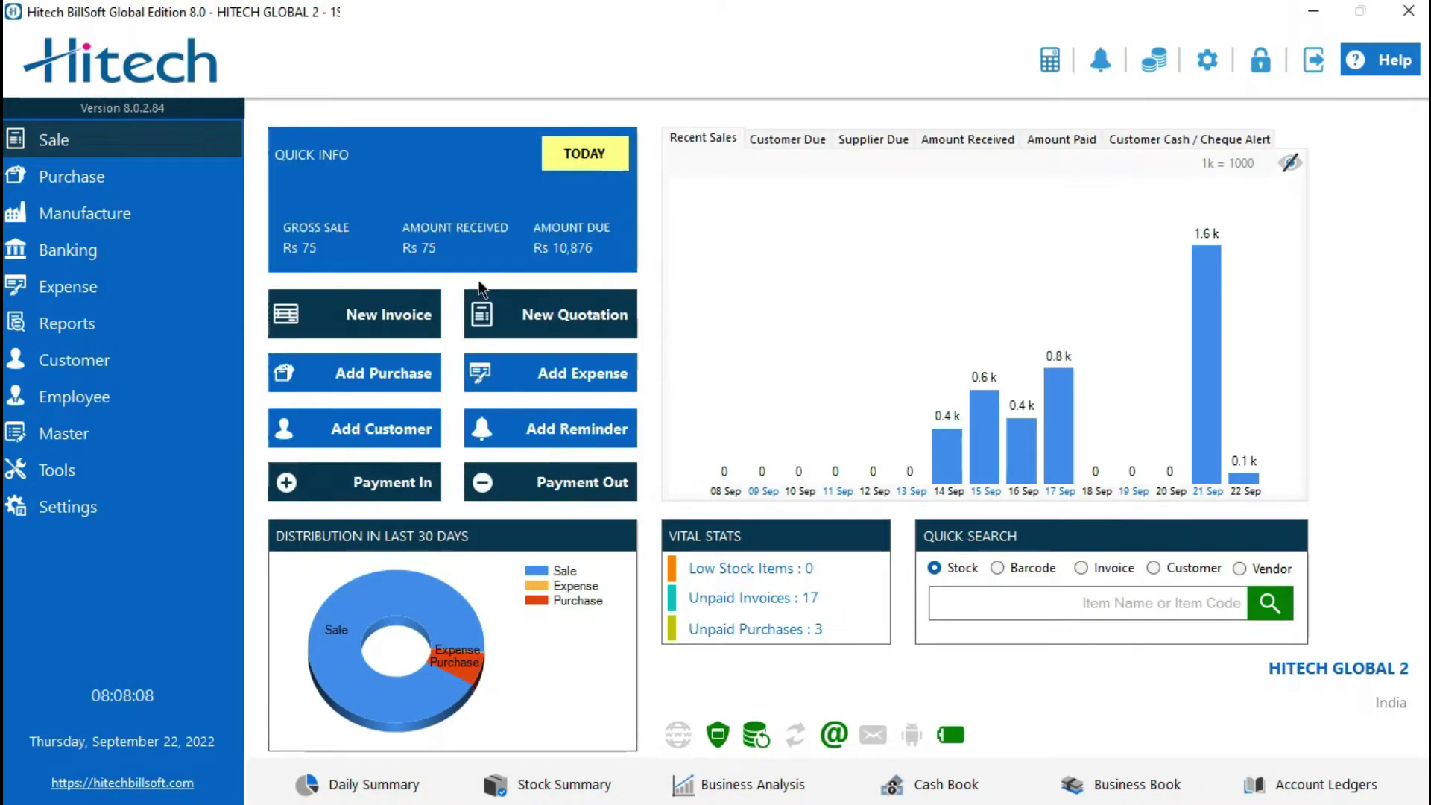
right_click(498, 198)
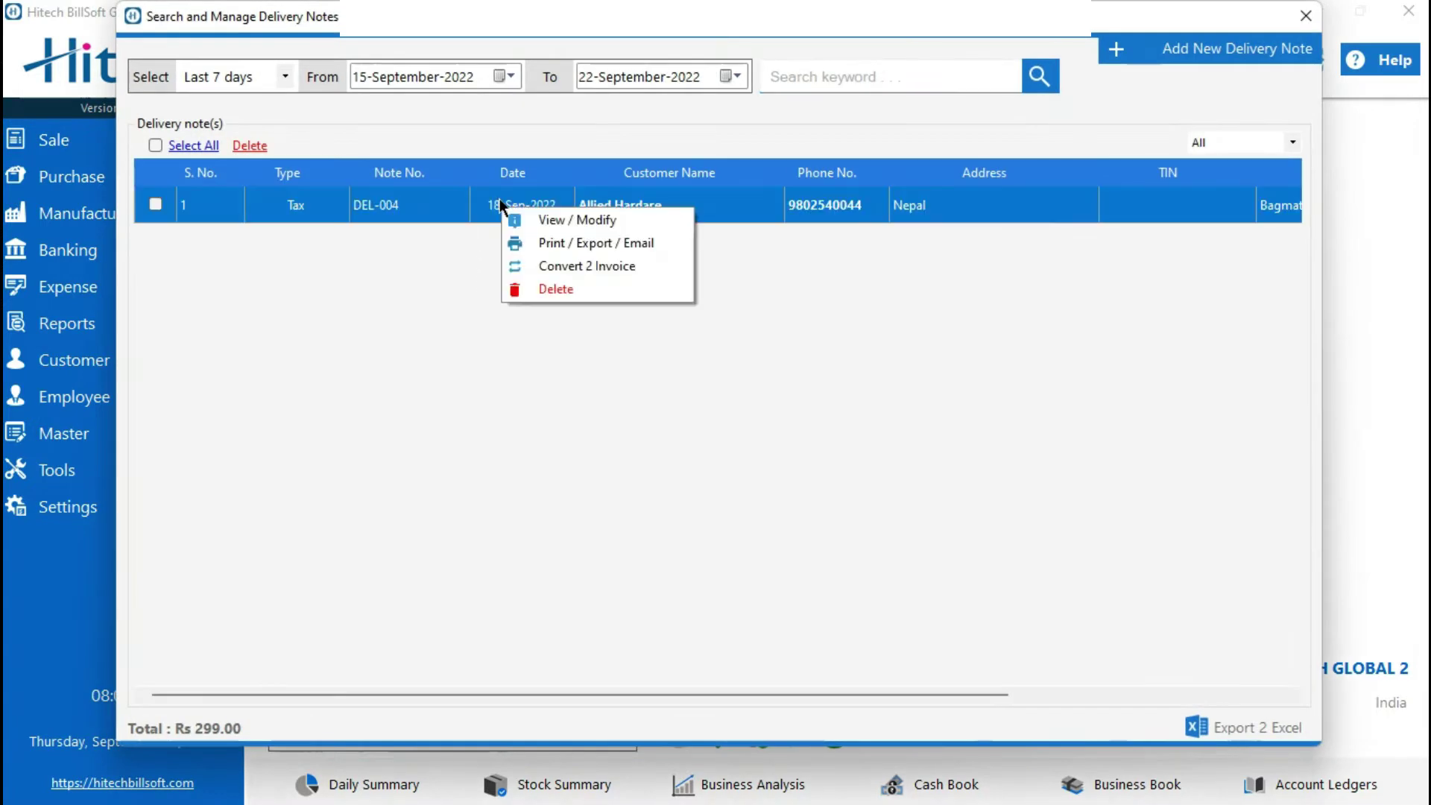
left_click(530, 241)
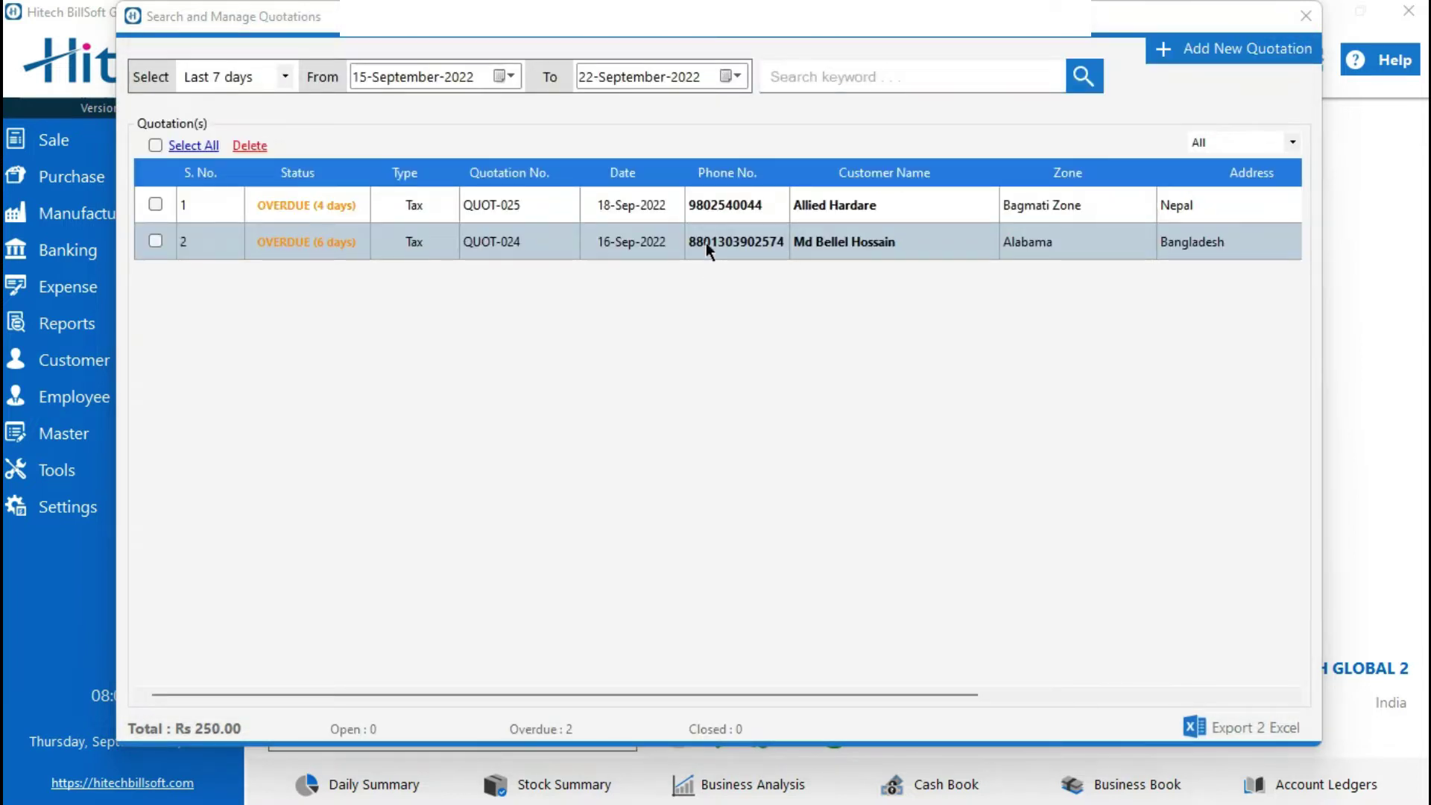
right_click(705, 245)
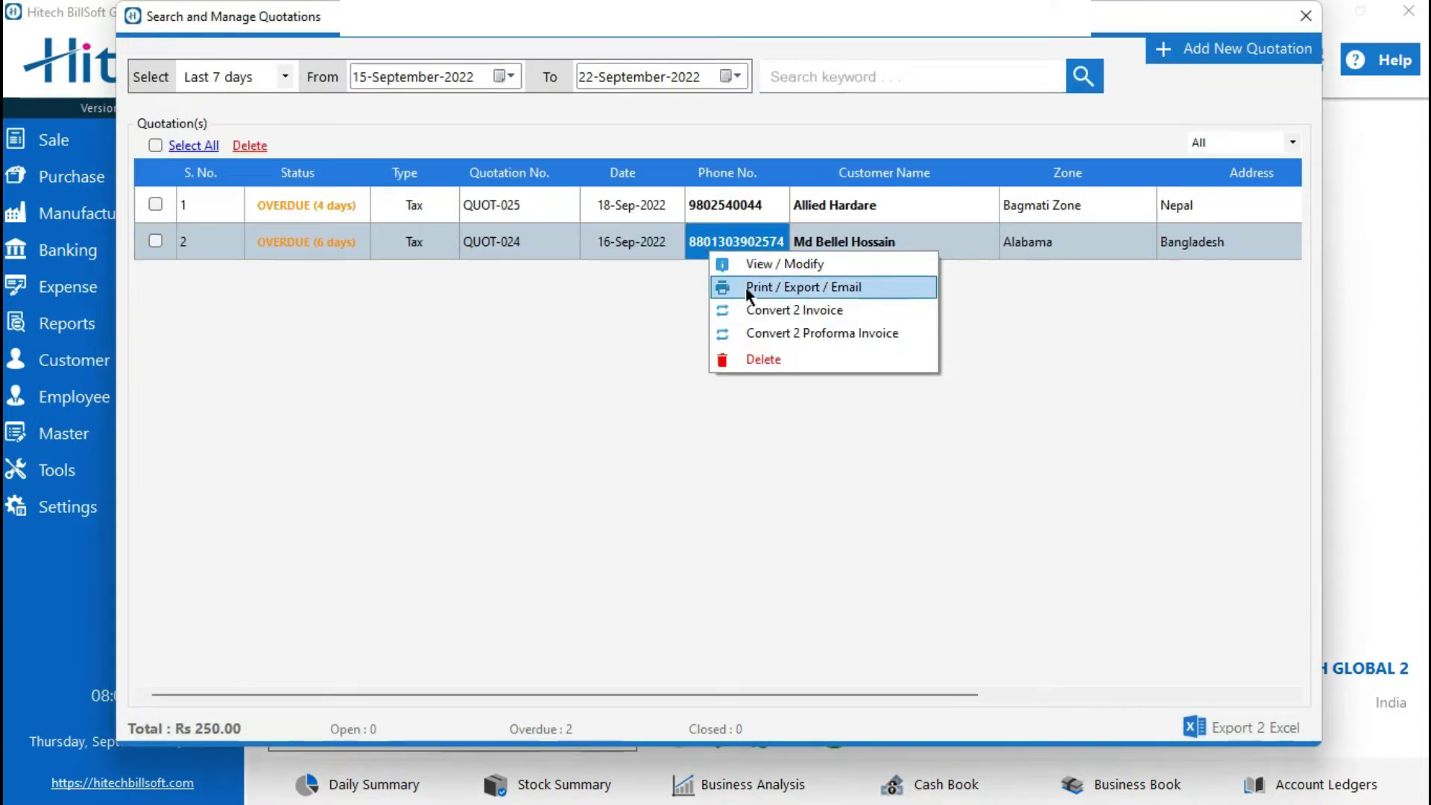
left_click(746, 288)
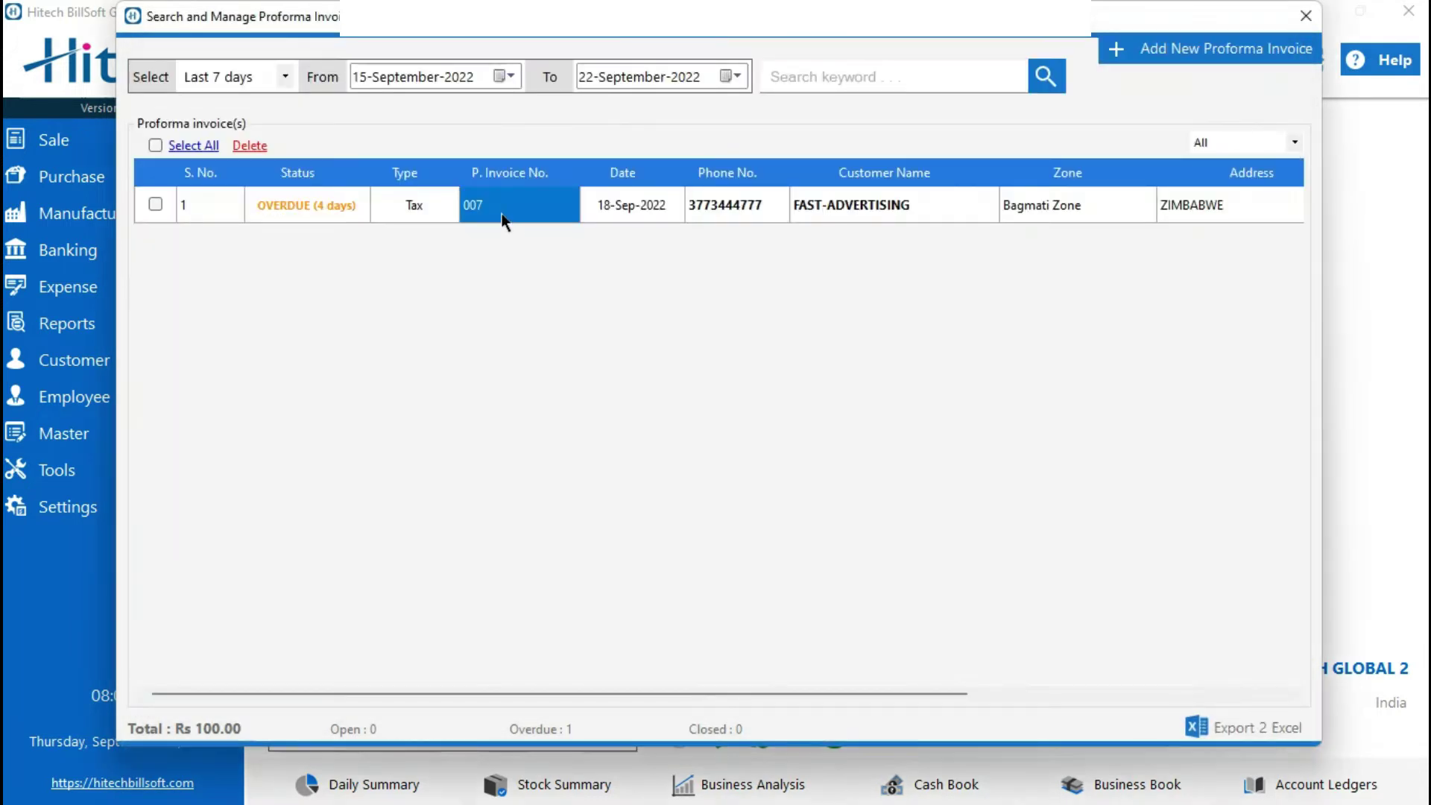
- Preview proforma invoice 007 and sale order SO-002 for printing
right_click(506, 217)
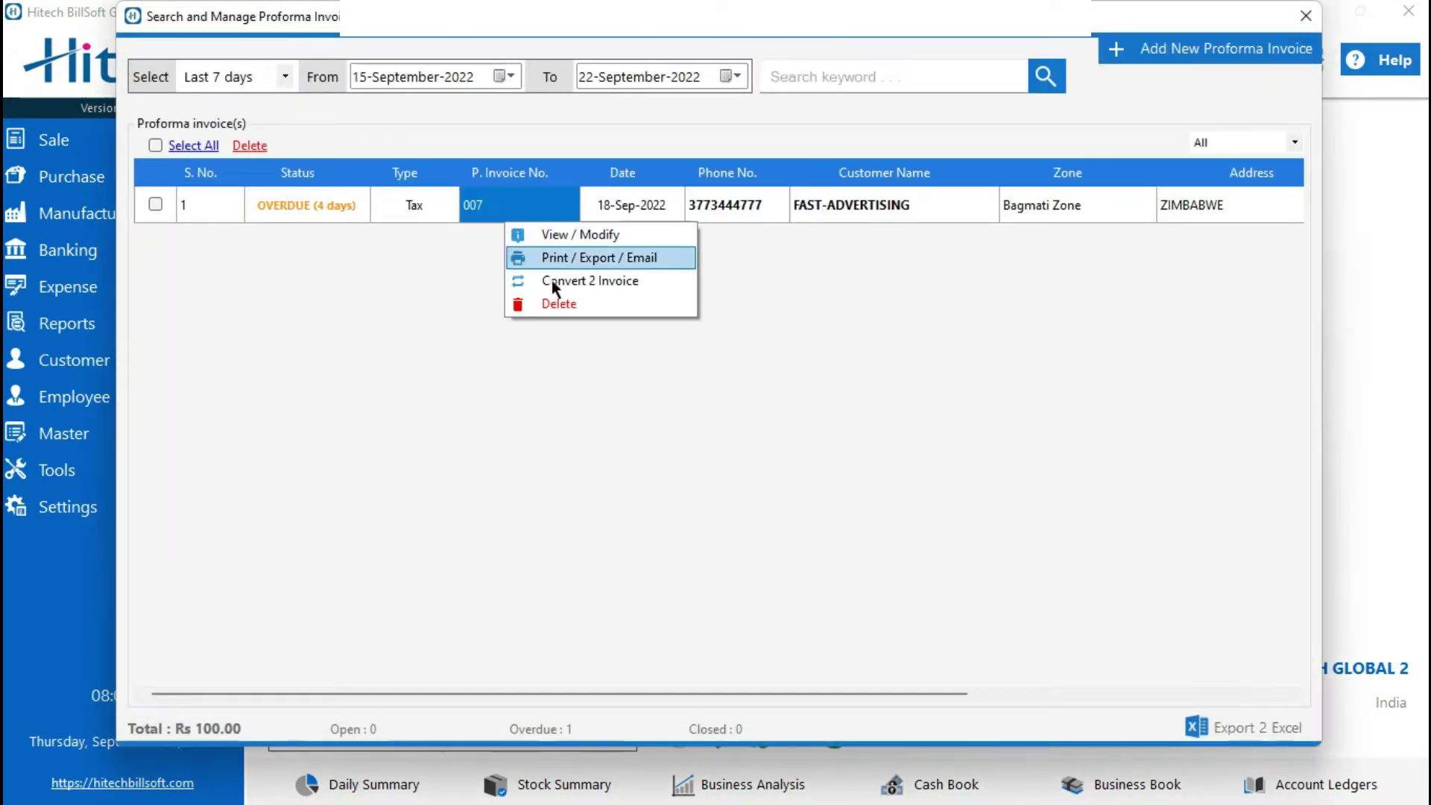
left_click(559, 261)
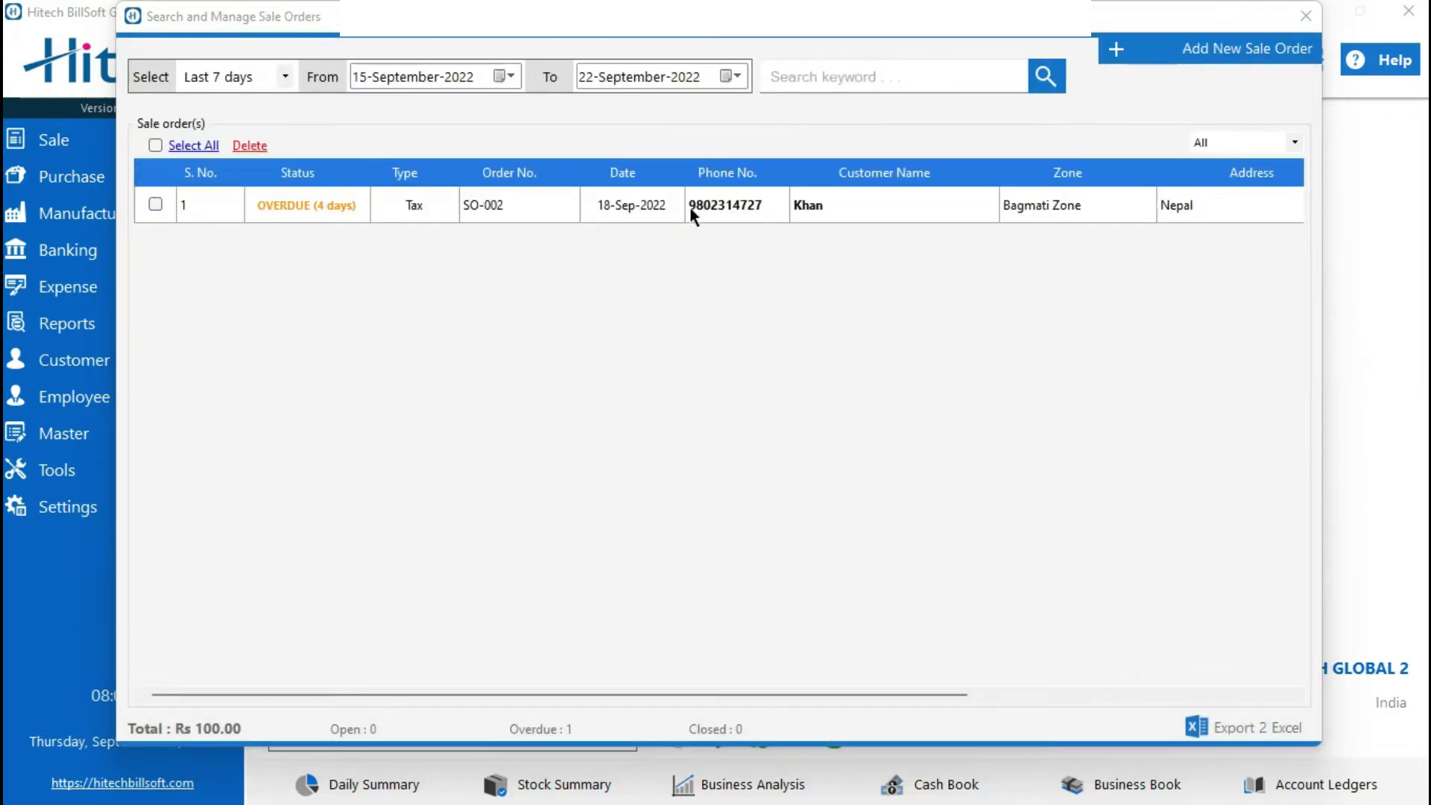
right_click(693, 216)
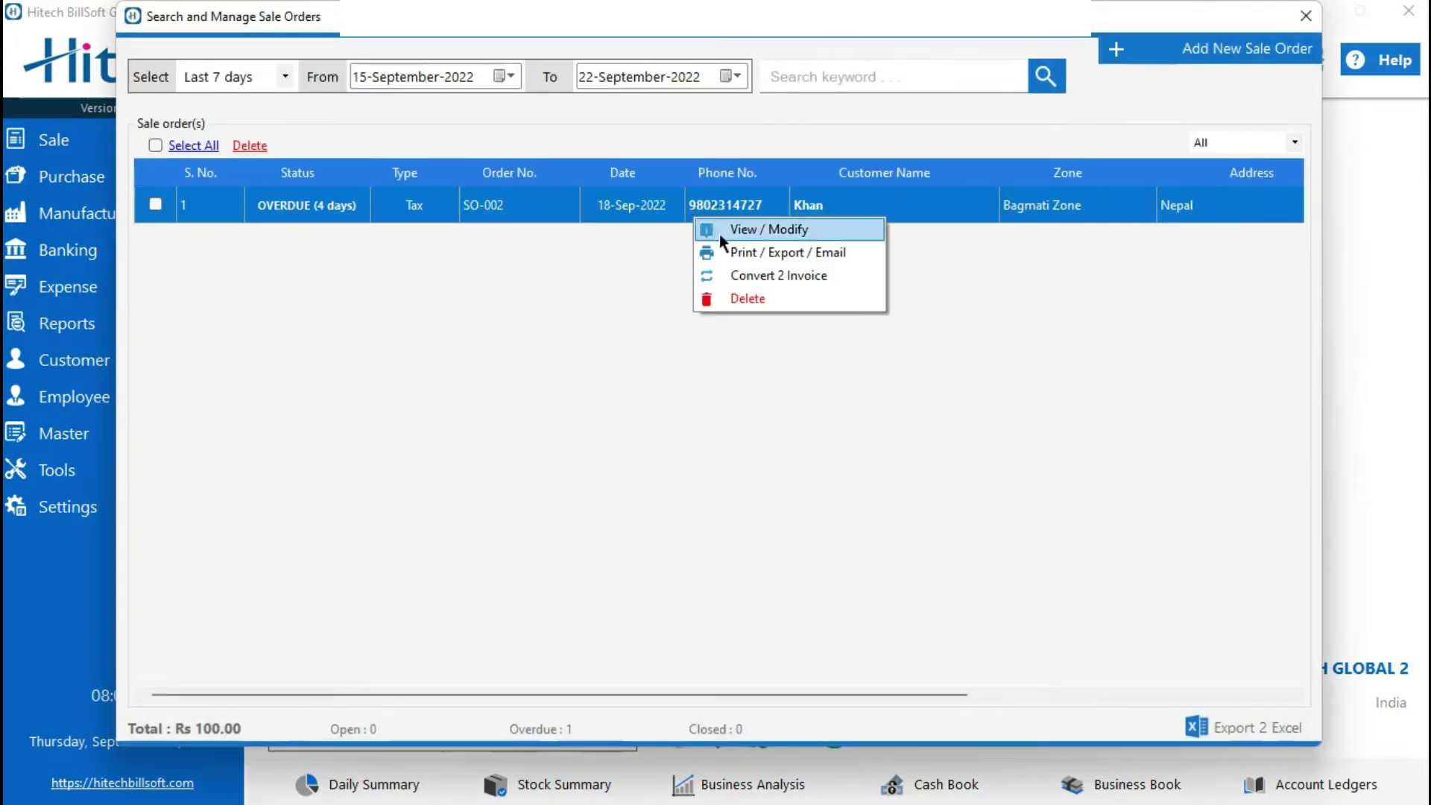
left_click(733, 253)
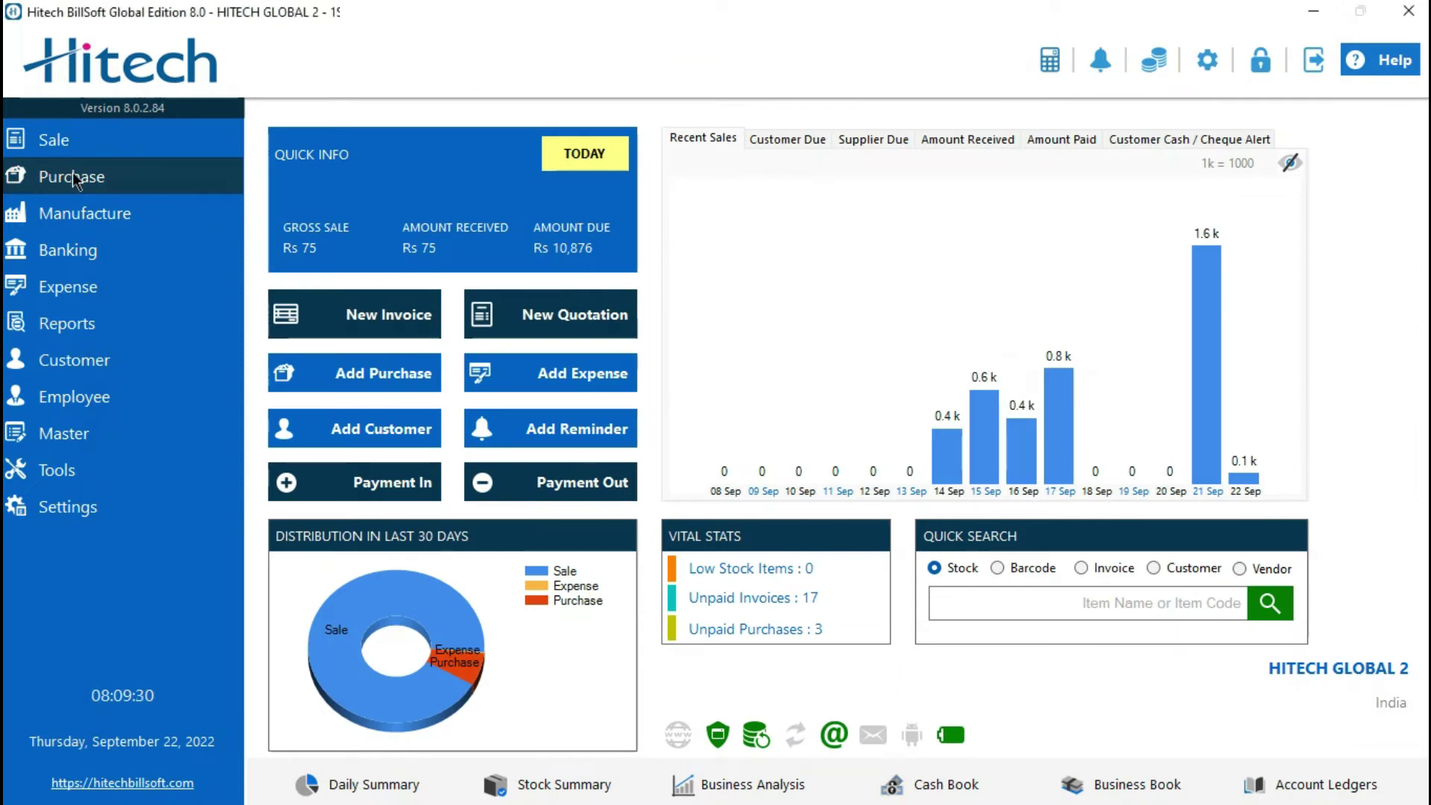
- Record purchase bill P-6 from vendor TEST for one Dairy Milk Silk at Rs 70, then close its preview
left_click(105, 179)
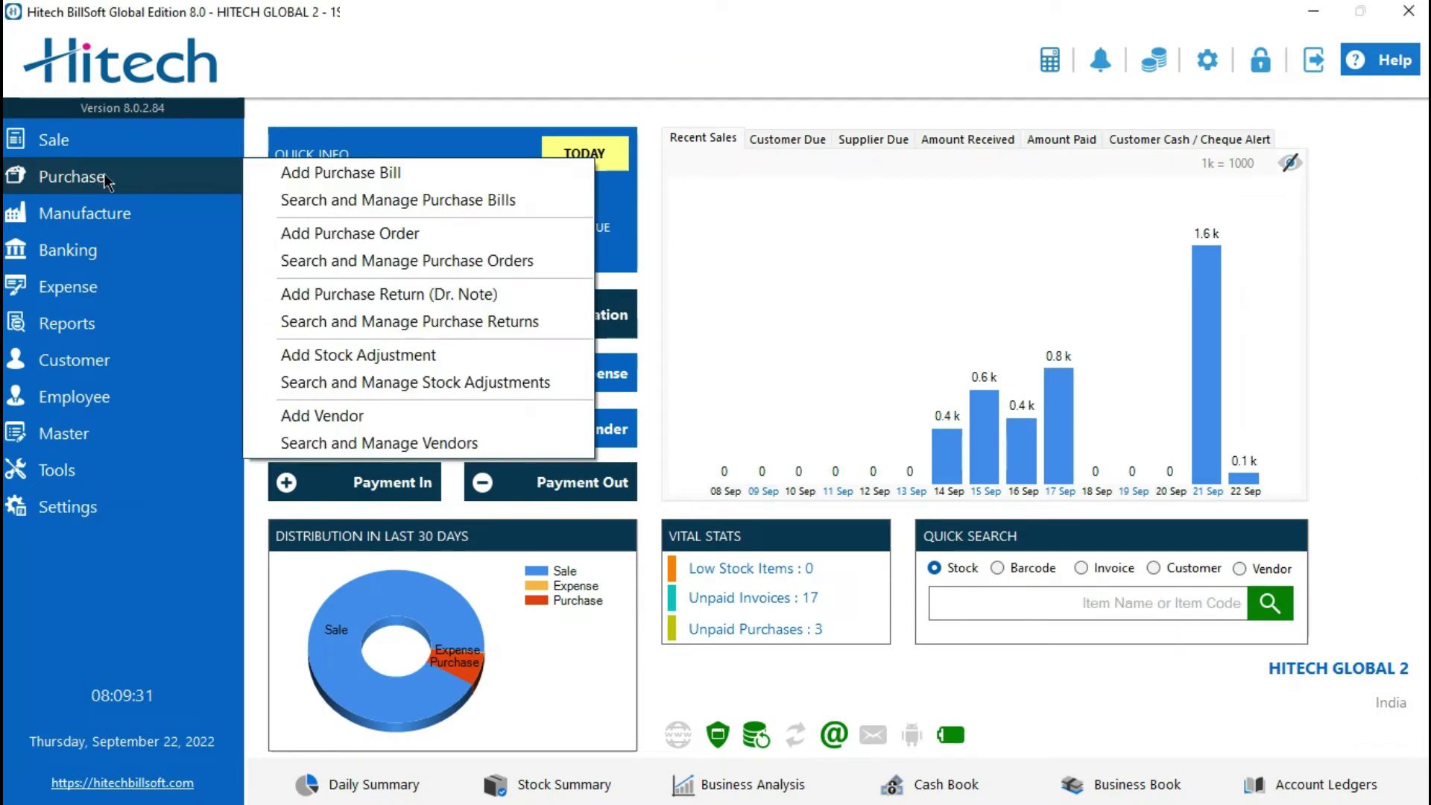
left_click(298, 172)
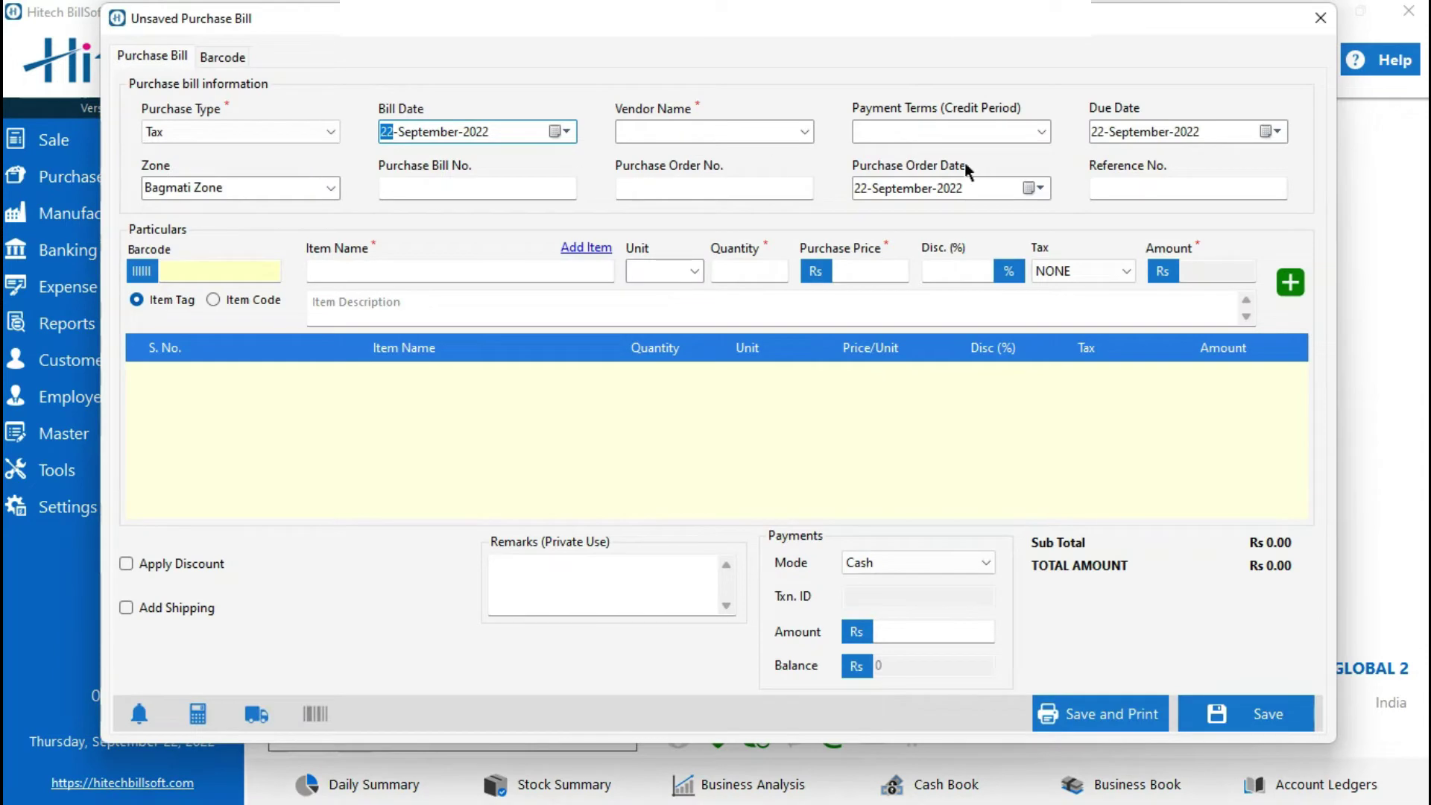
left_click(804, 132)
left_click(634, 151)
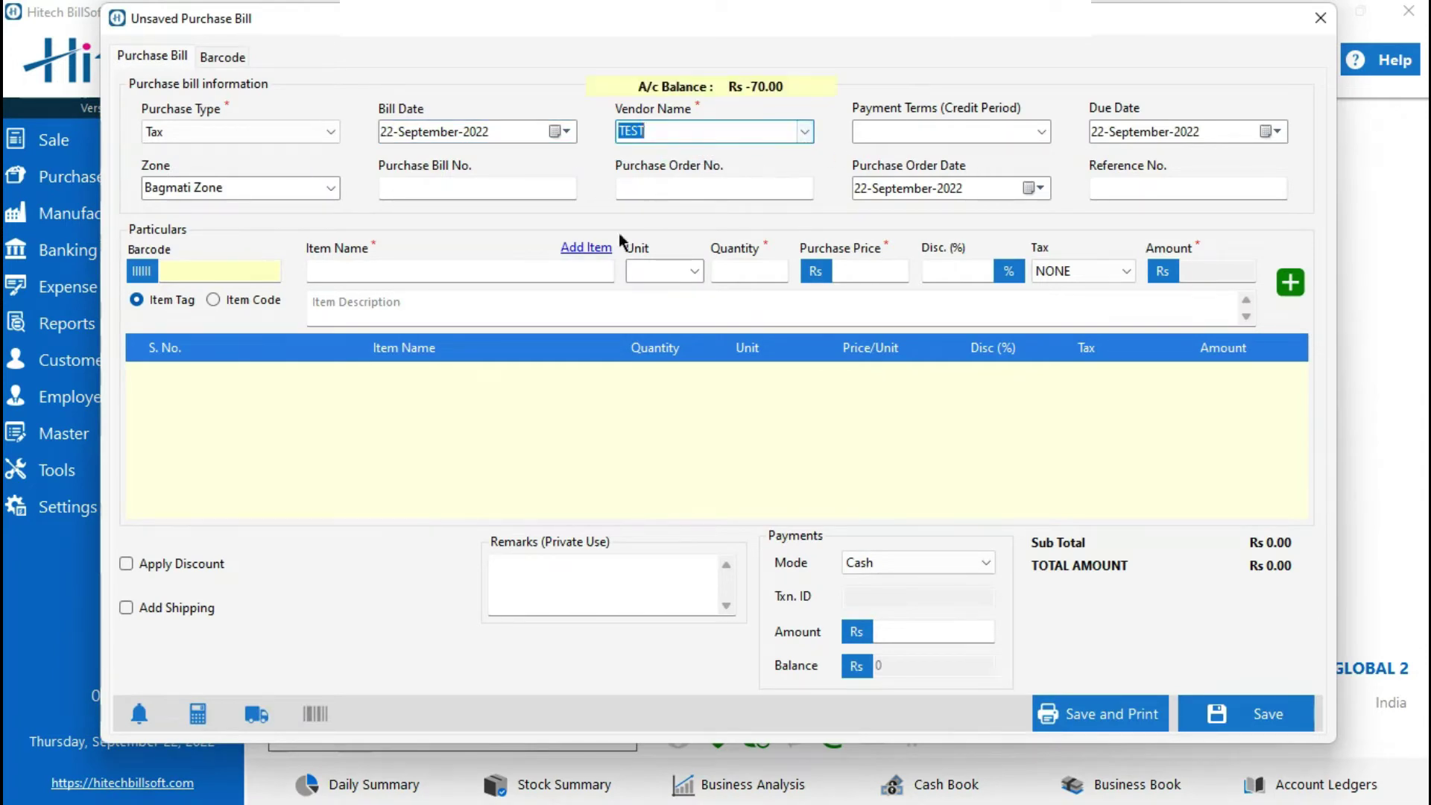
left_click(489, 272)
type("D")
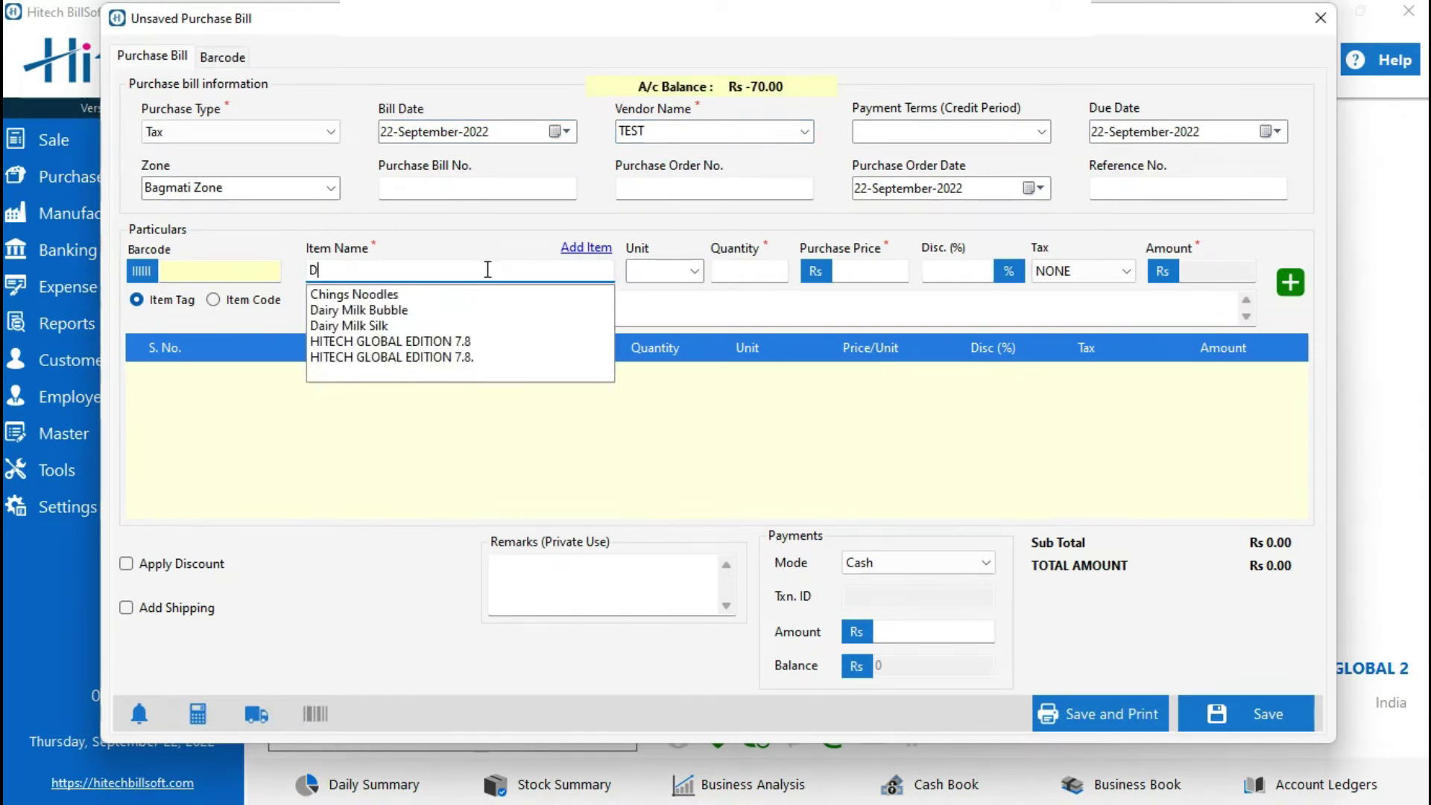
left_click(444, 326)
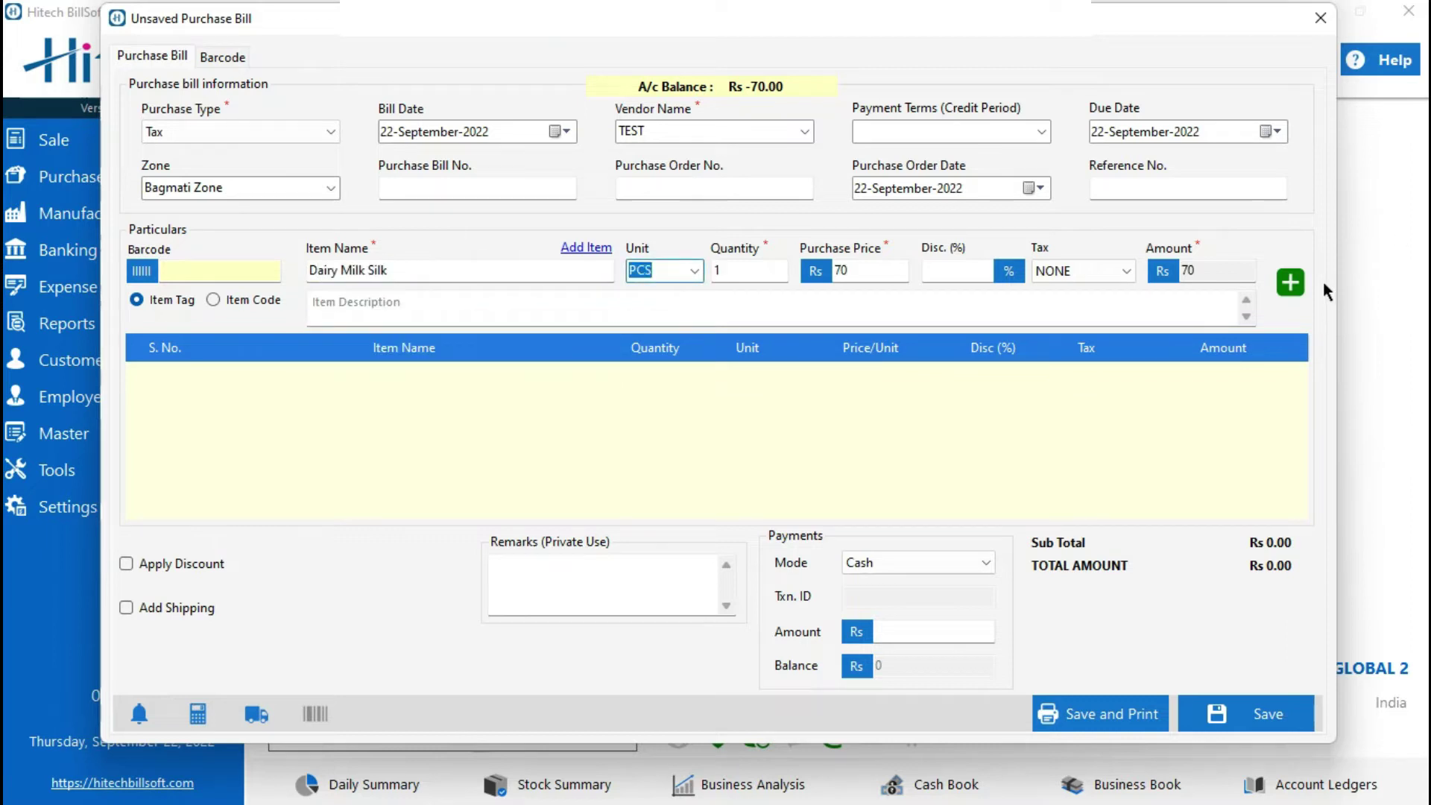
left_click(1291, 283)
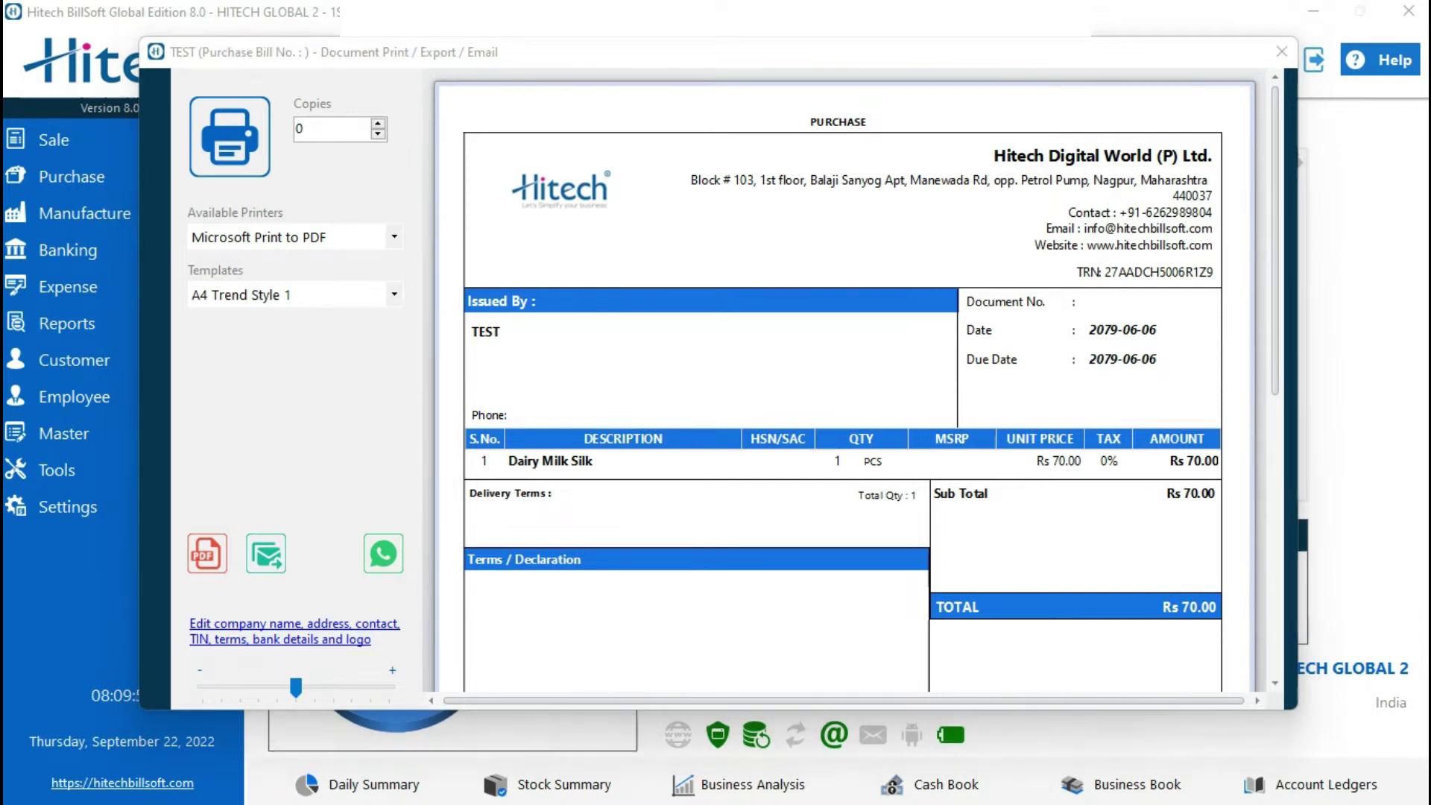
key("Escape")
right_click(620, 210)
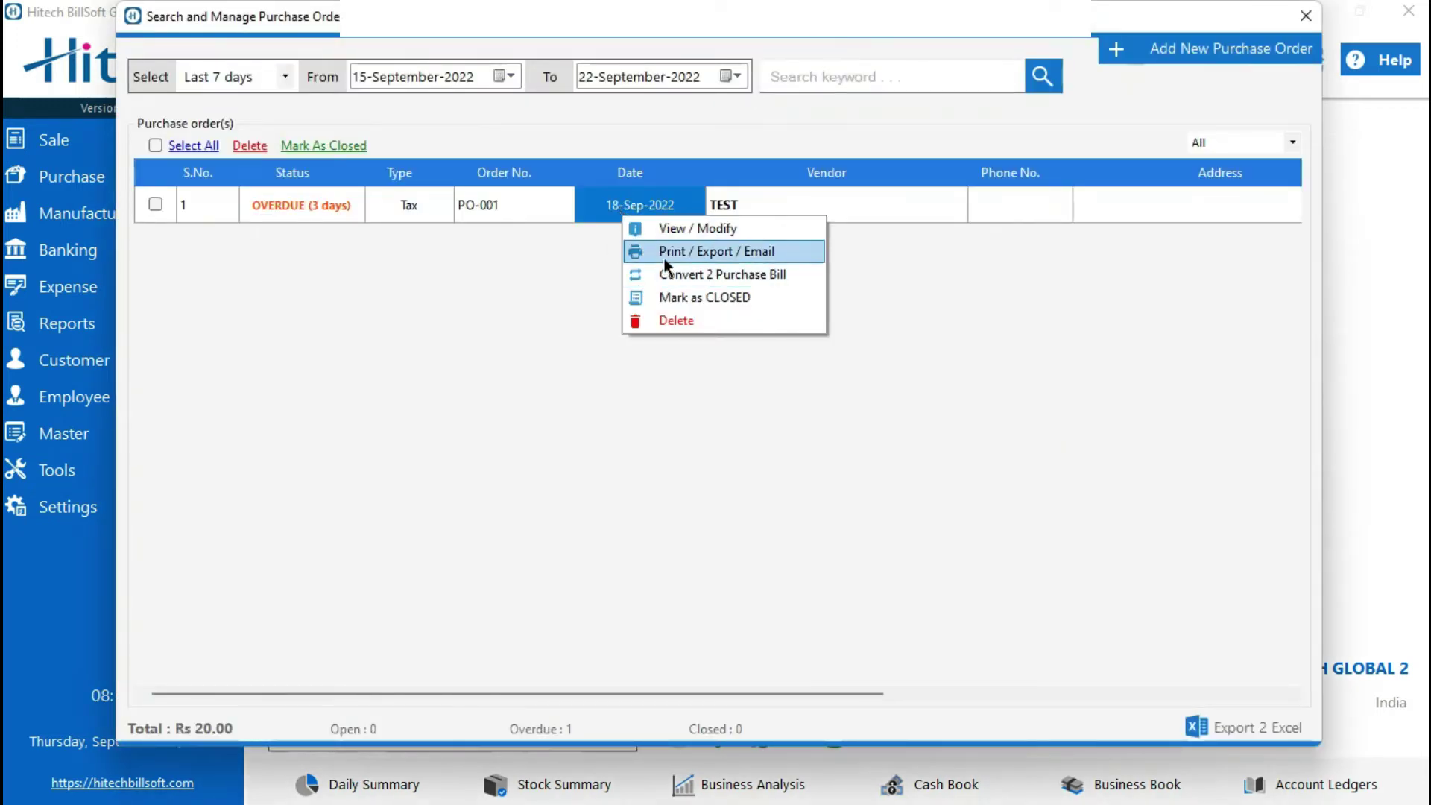
- View the printable purchase order PO-001 and the PR-1 debit note (one AMUL, Rs 10.00)
left_click(644, 252)
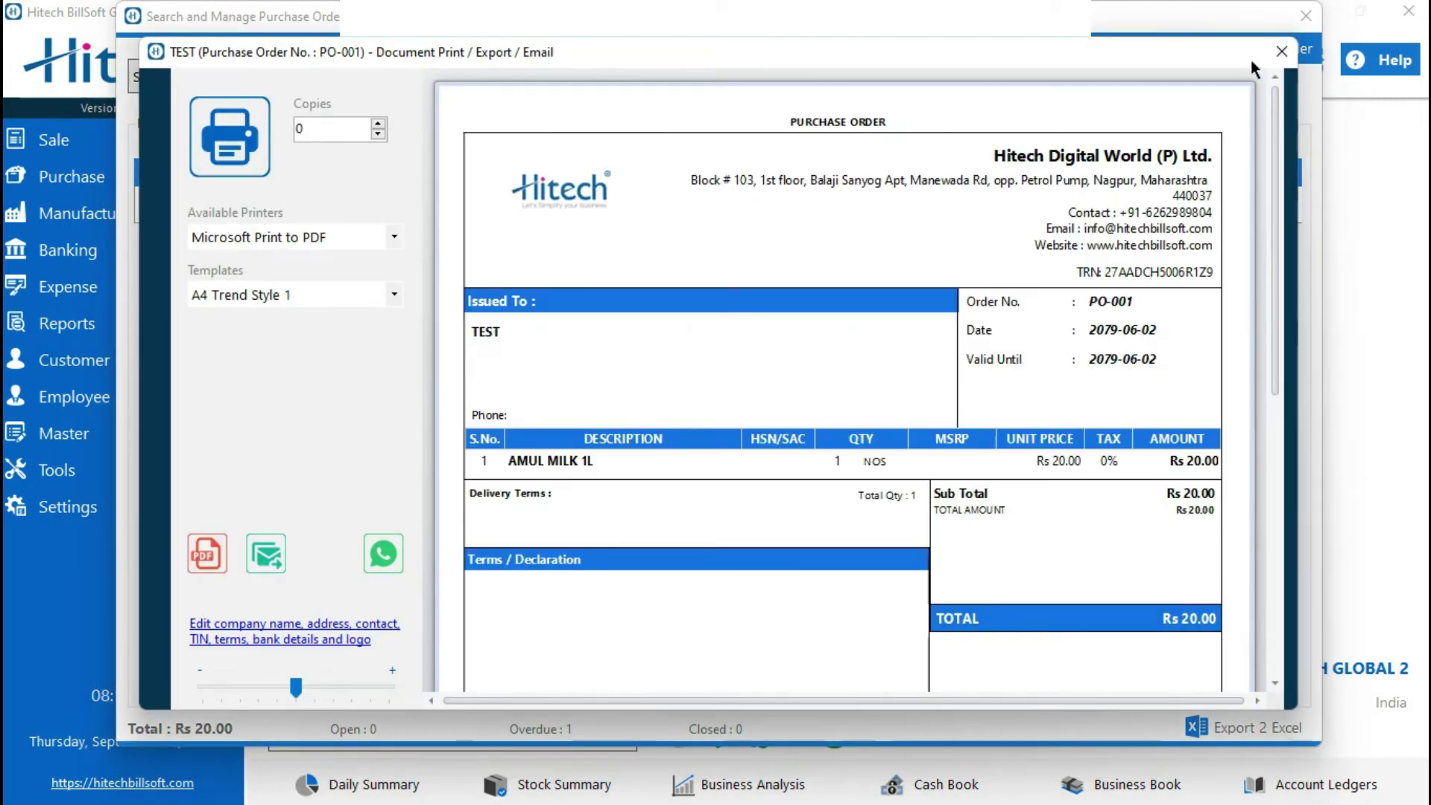
left_click(1278, 52)
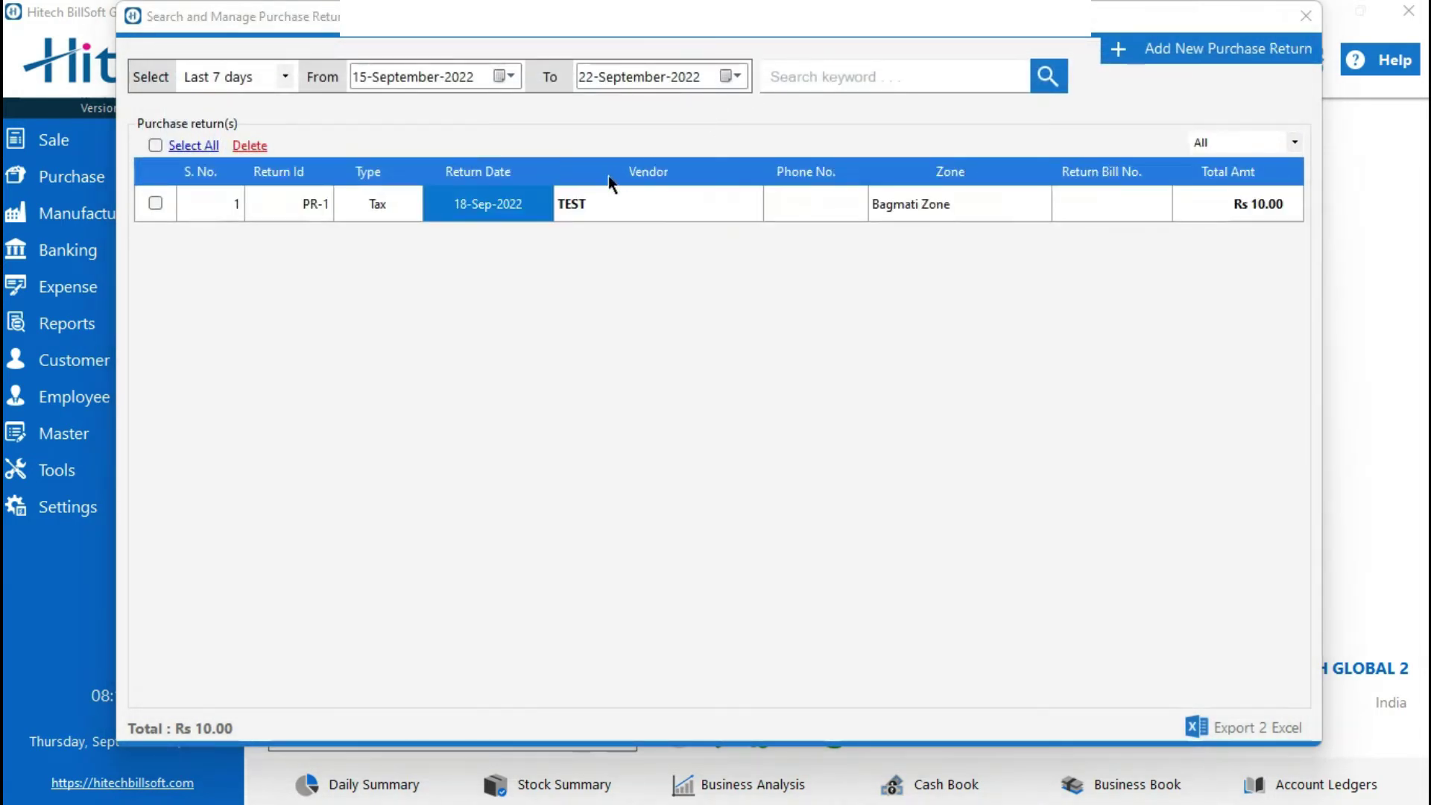
right_click(574, 208)
left_click(651, 244)
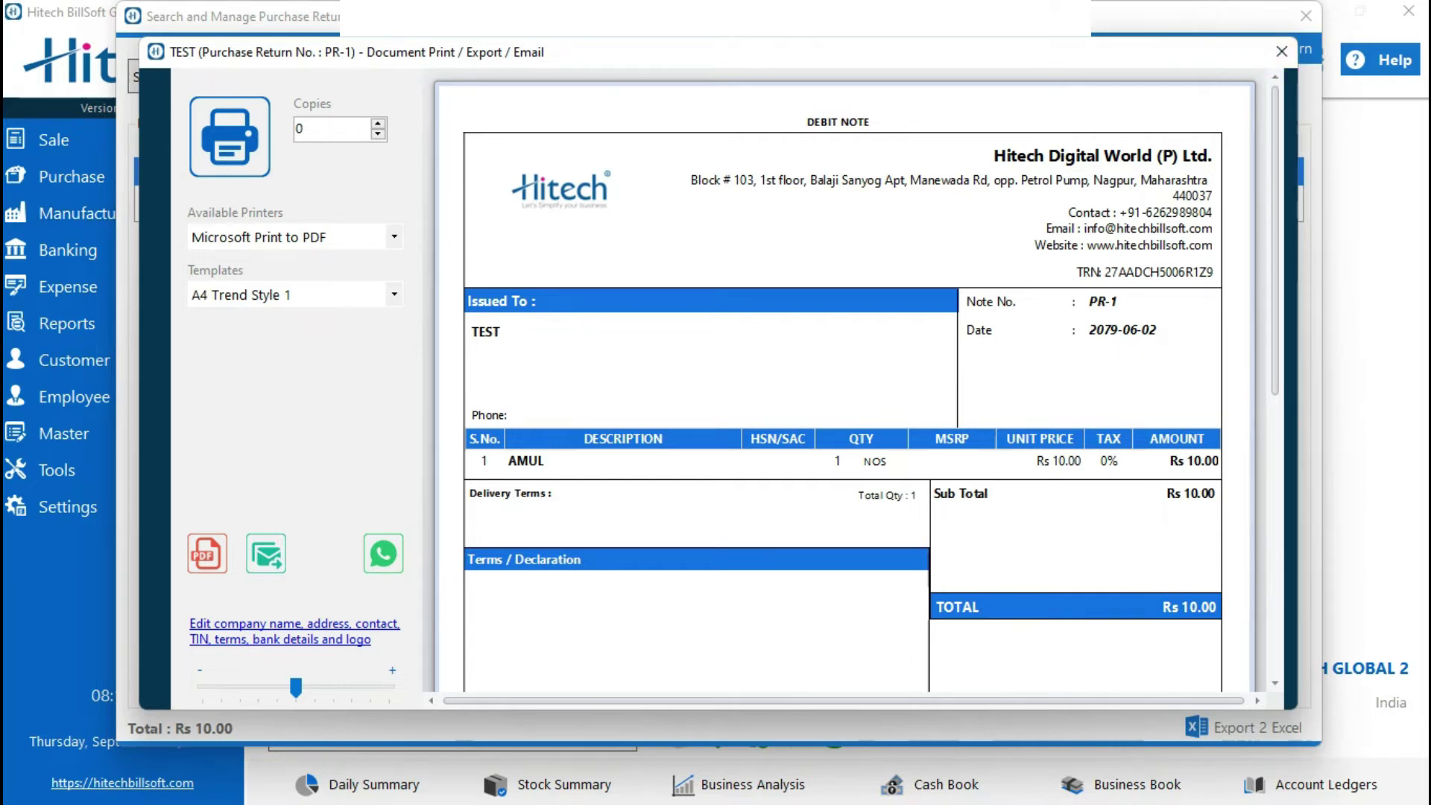
key("Escape")
key("Escape")
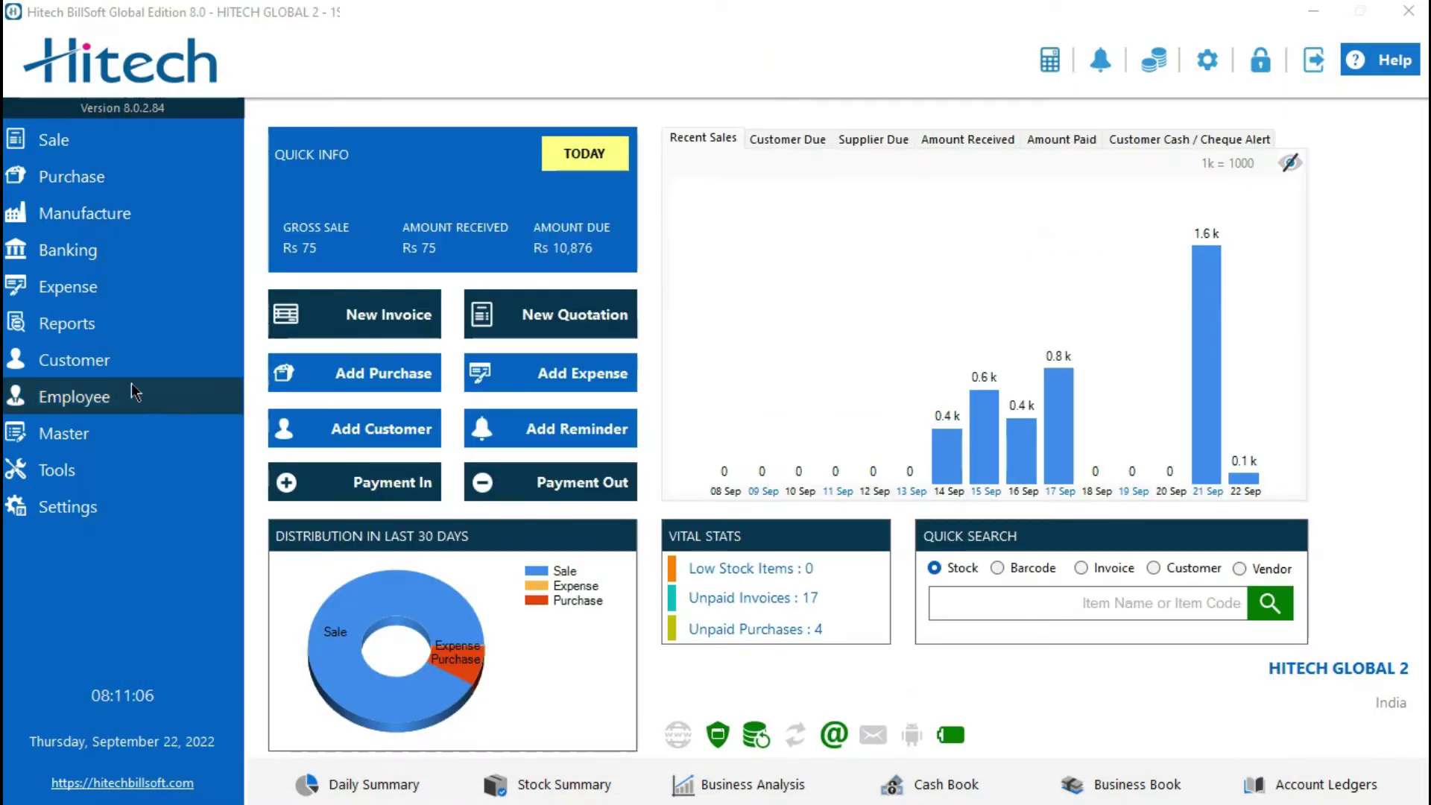
- View the voucher for the Rs 10.00 Fuel expense from the expenses list, then close it
left_click(127, 289)
left_click(409, 307)
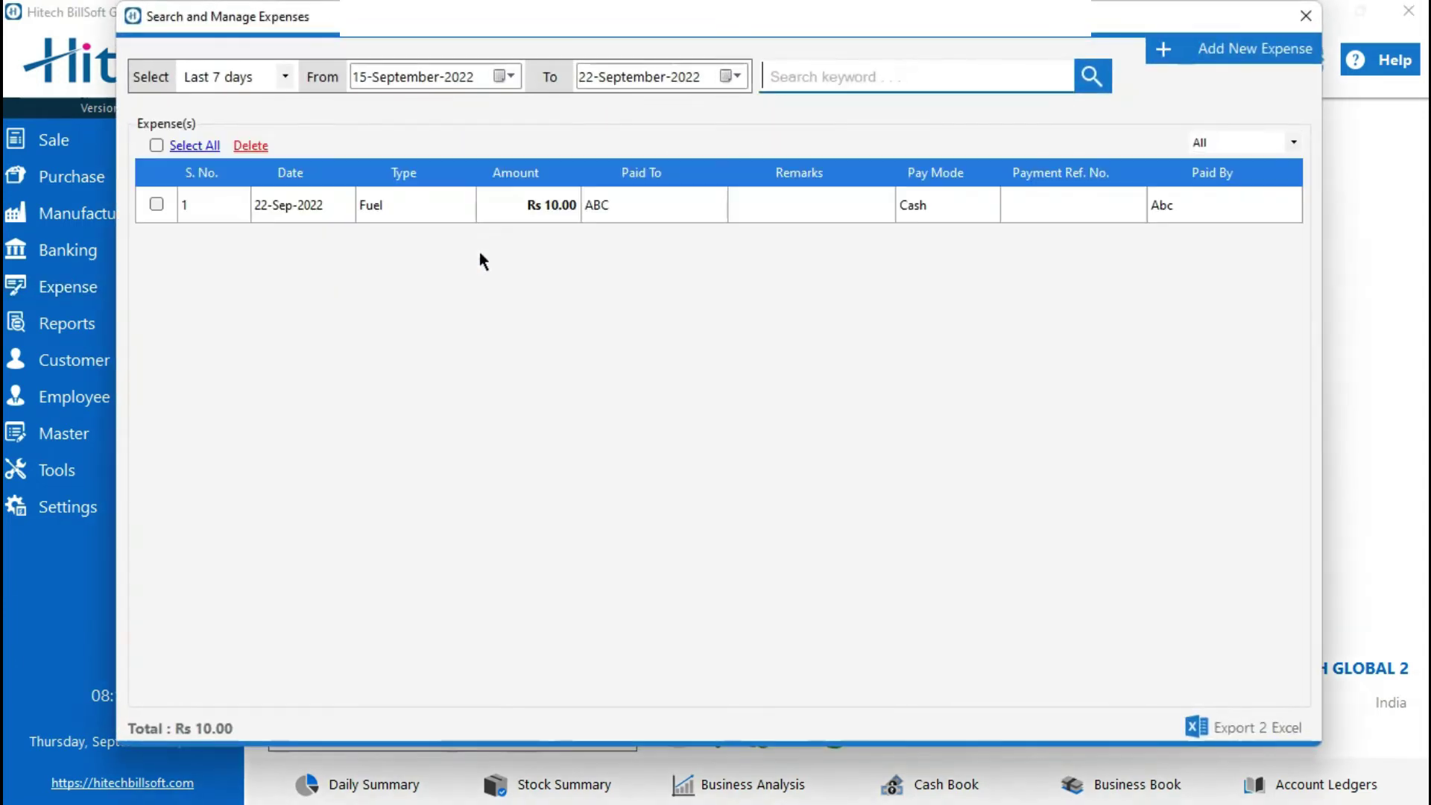
right_click(532, 200)
left_click(605, 216)
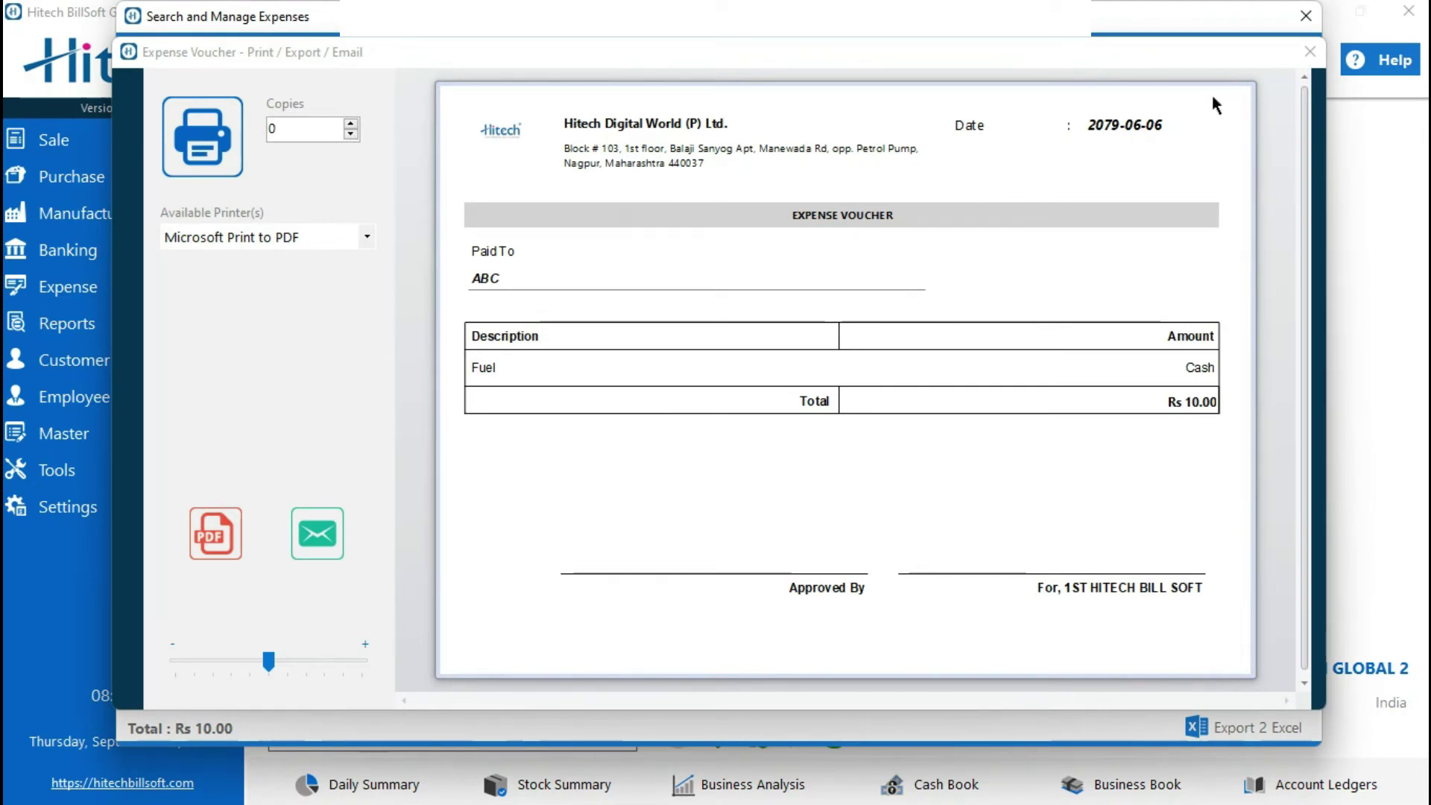
left_click(1309, 52)
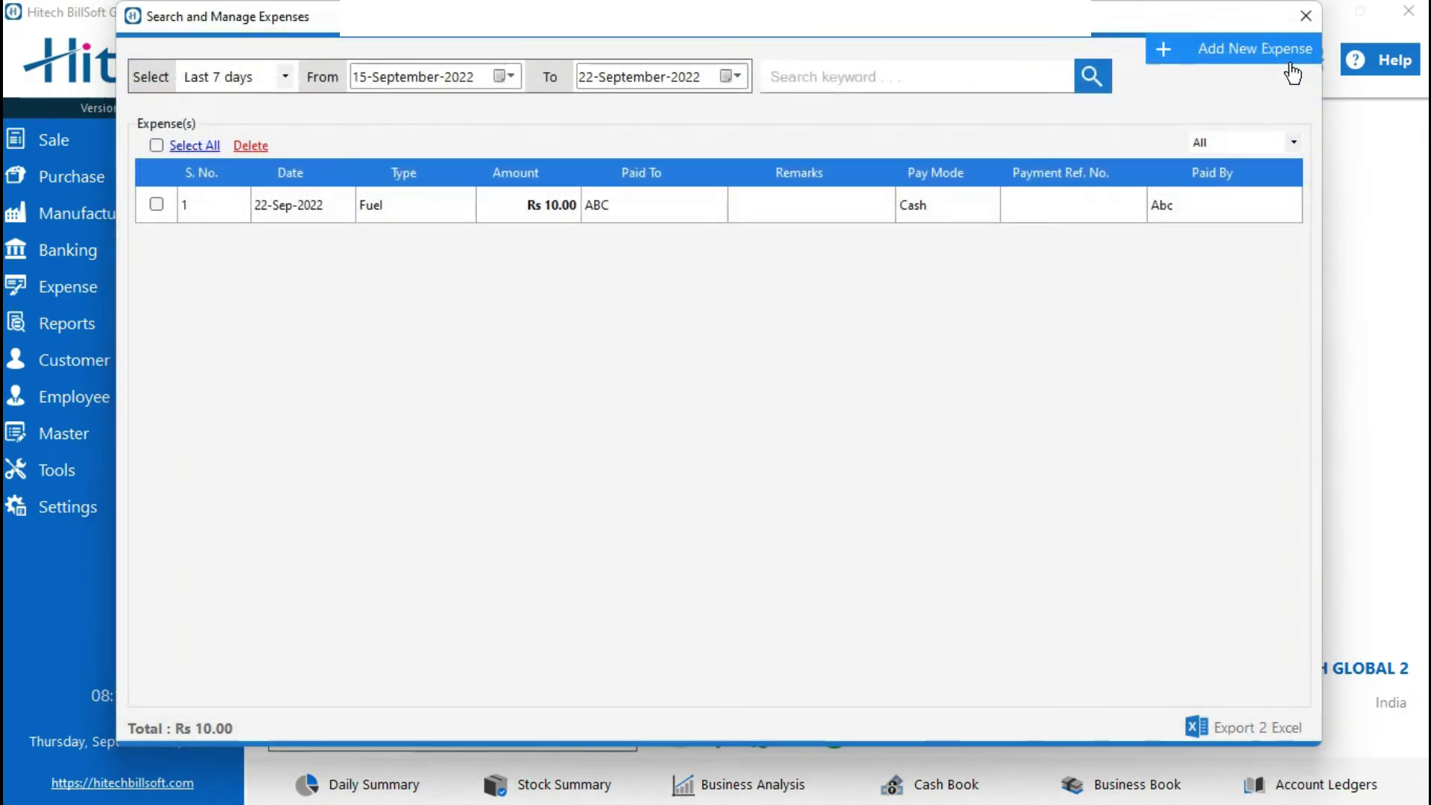
left_click(1305, 15)
- Receive Rs 75.00 cash from the customer against invoice TAX/09/047 and print receipt REC-041
left_click(297, 490)
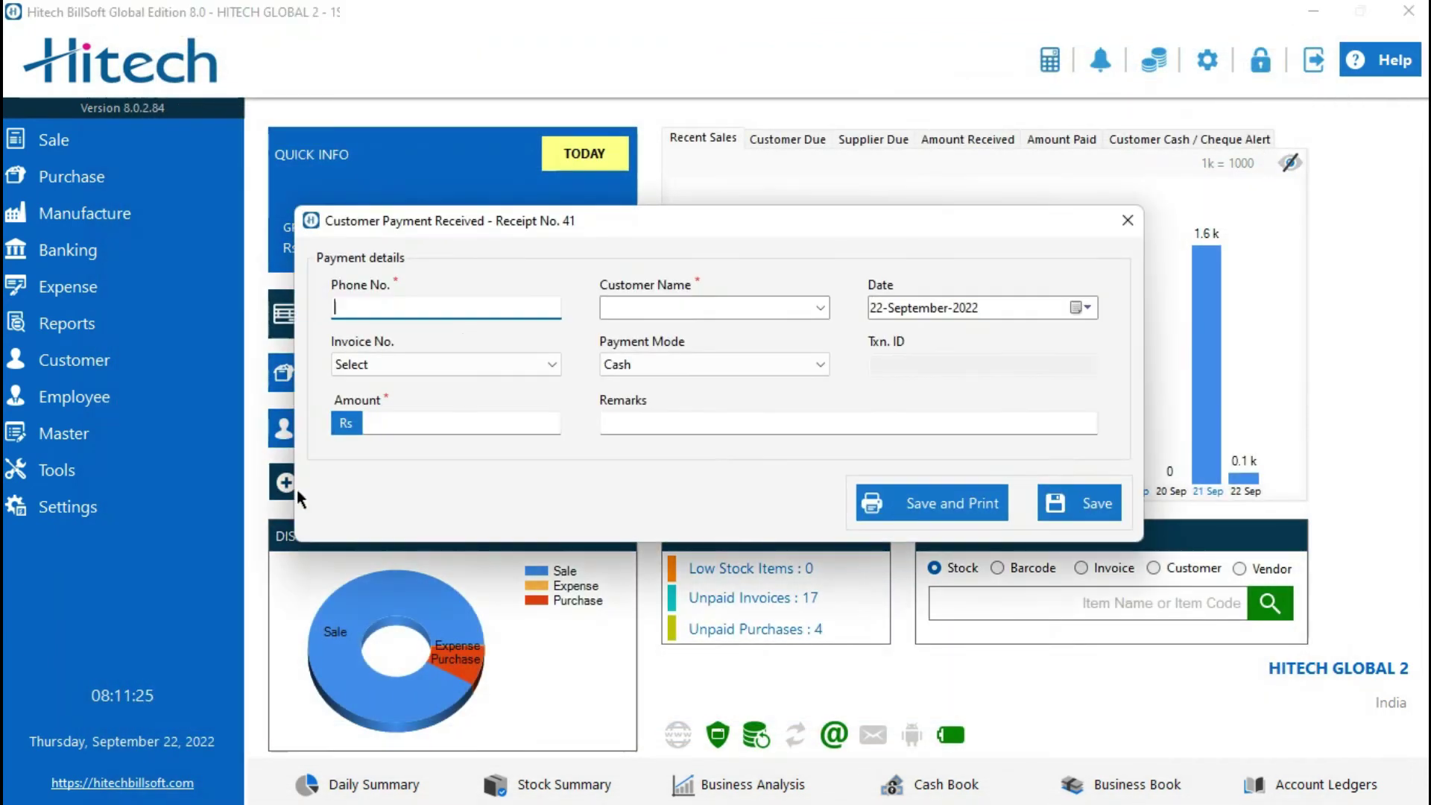
left_click(821, 307)
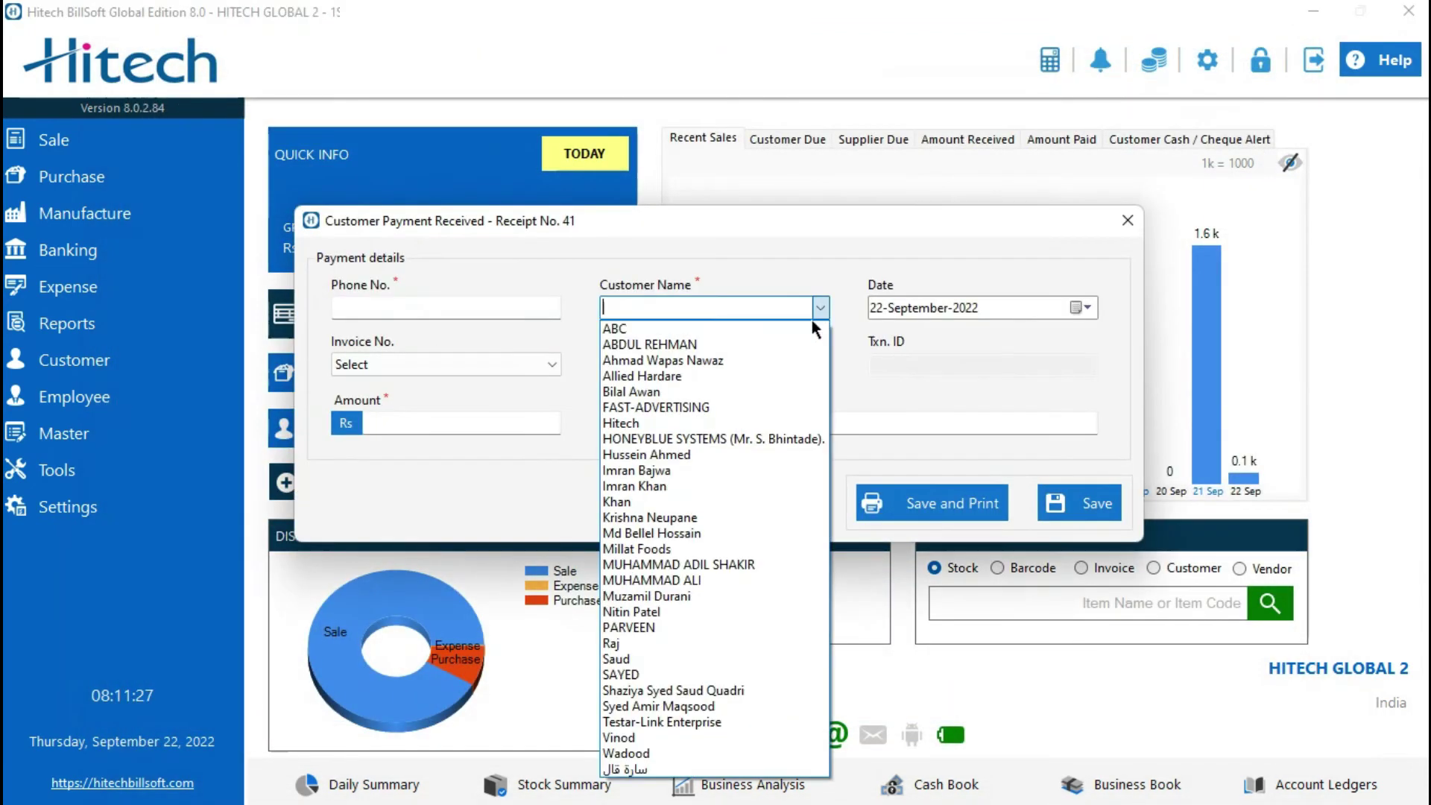
left_click(766, 345)
left_click(481, 364)
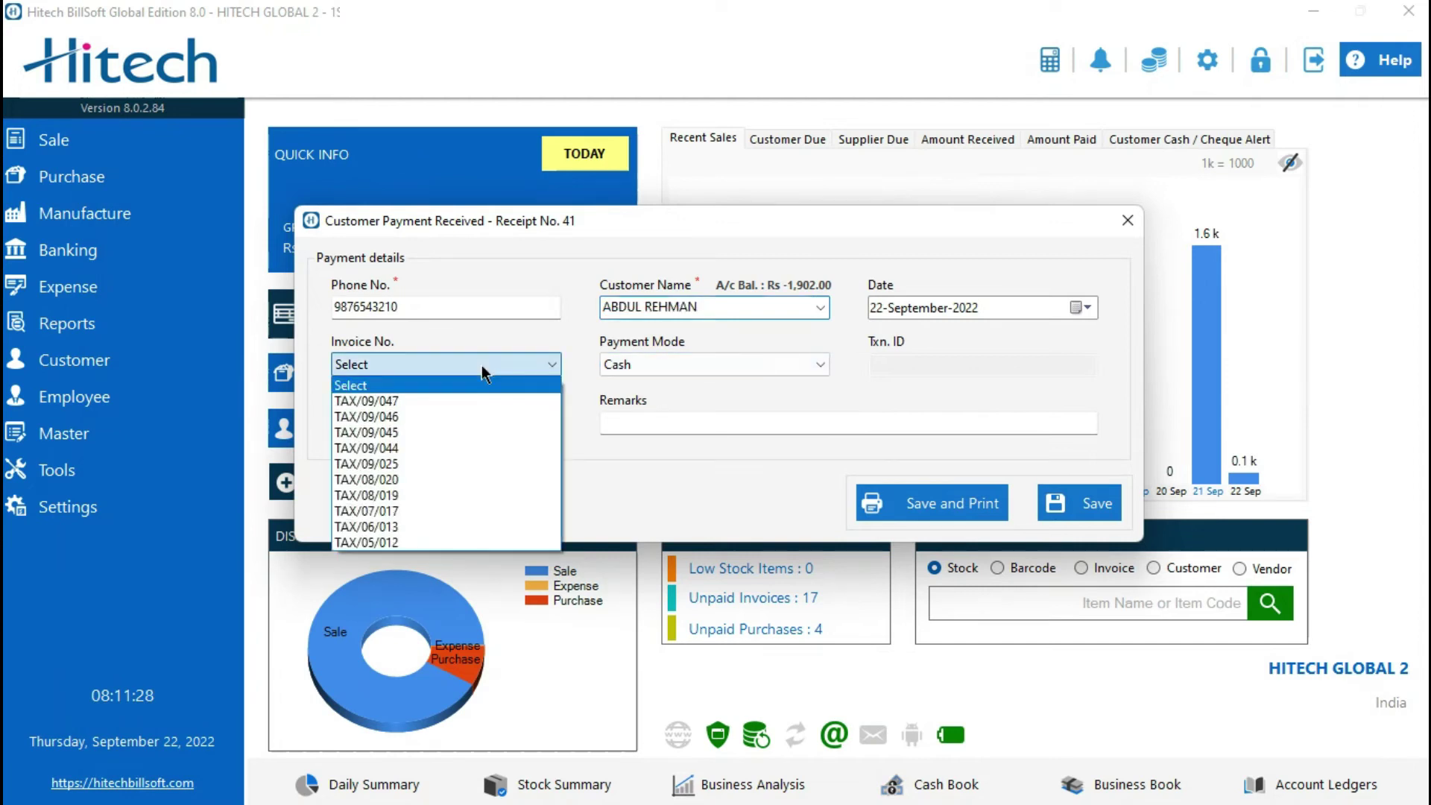
left_click(481, 402)
left_click(461, 422)
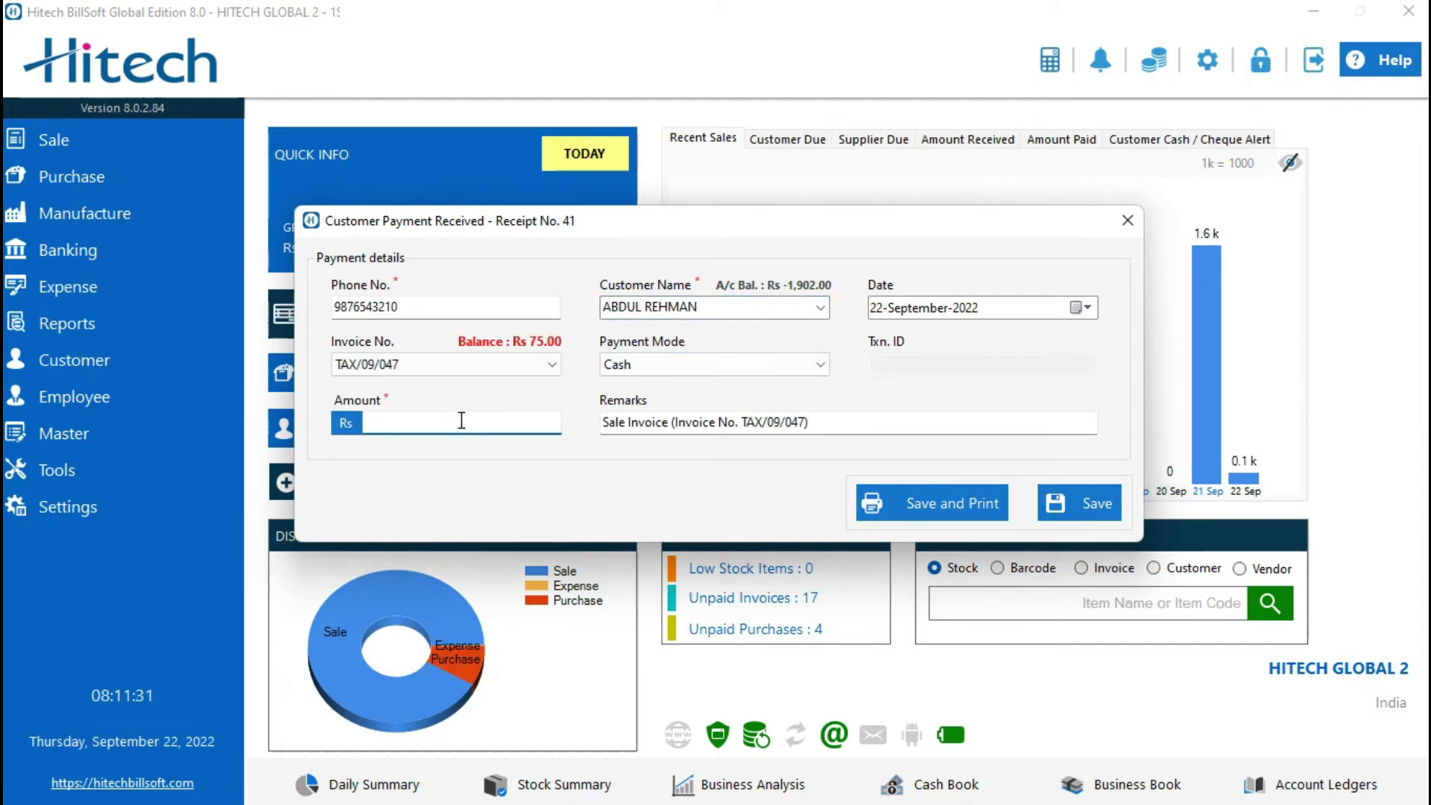
left_click(928, 503)
left_click(839, 463)
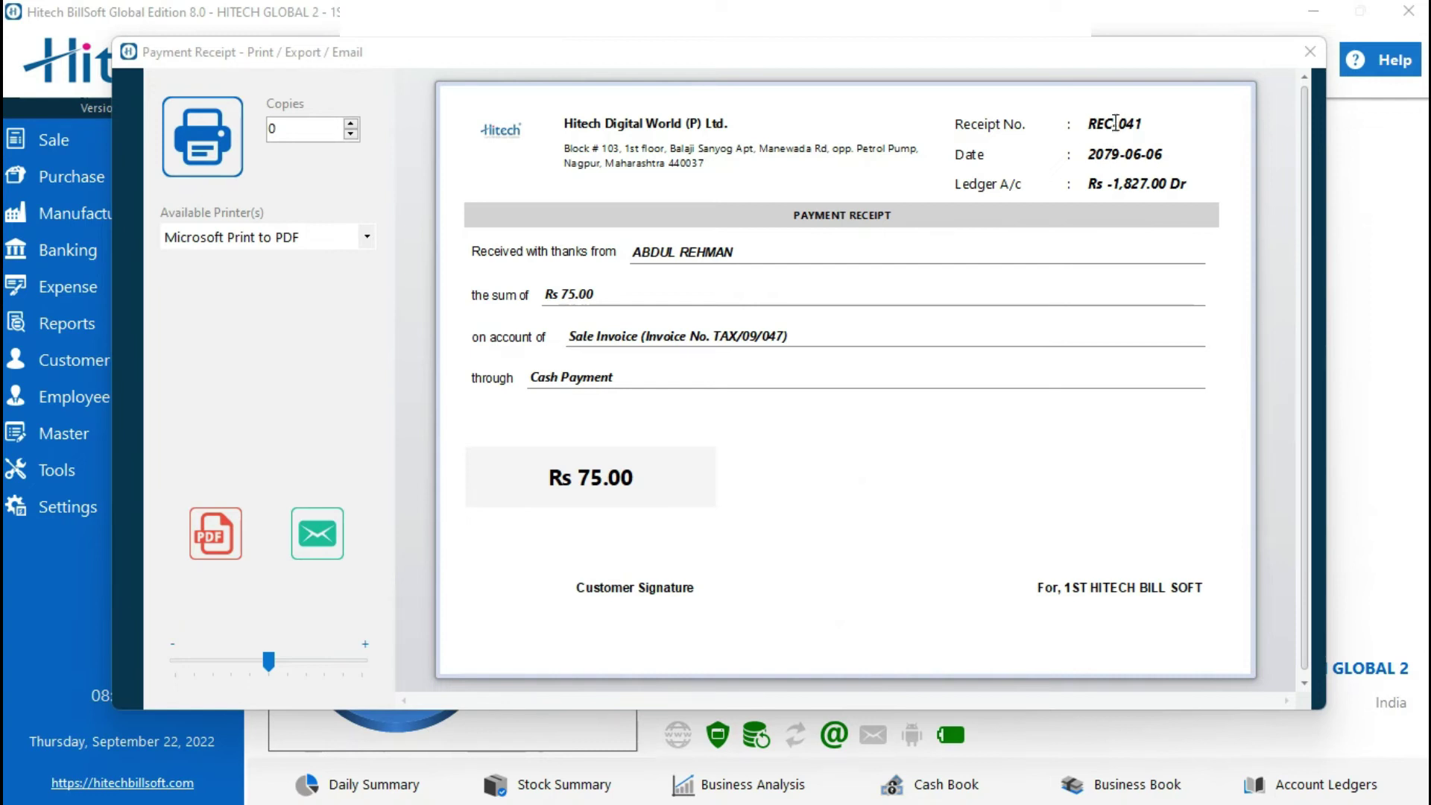
left_click(1309, 51)
left_click(1124, 221)
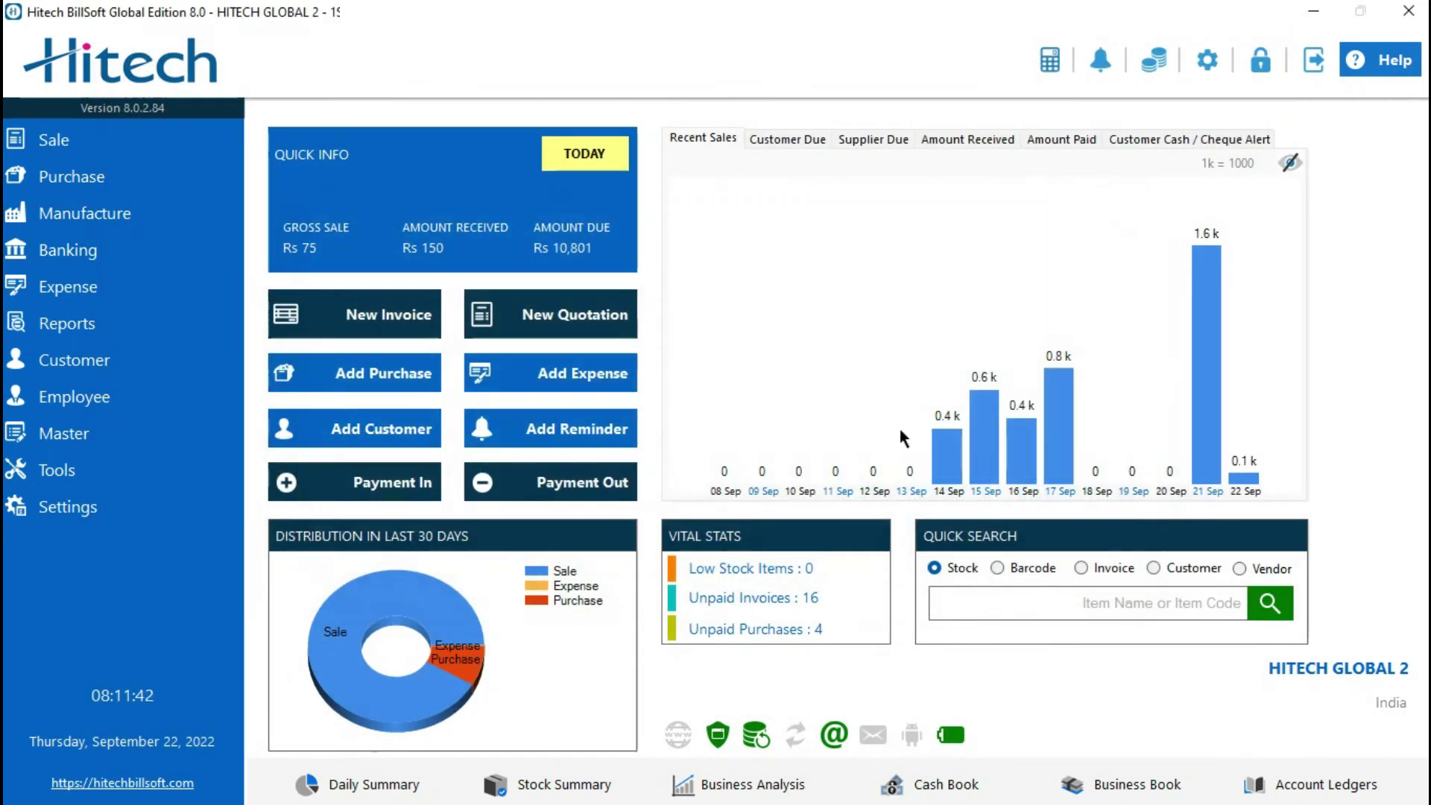
- Pay vendor TEST Rs 45 in cash and print the supplier voucher
left_click(554, 483)
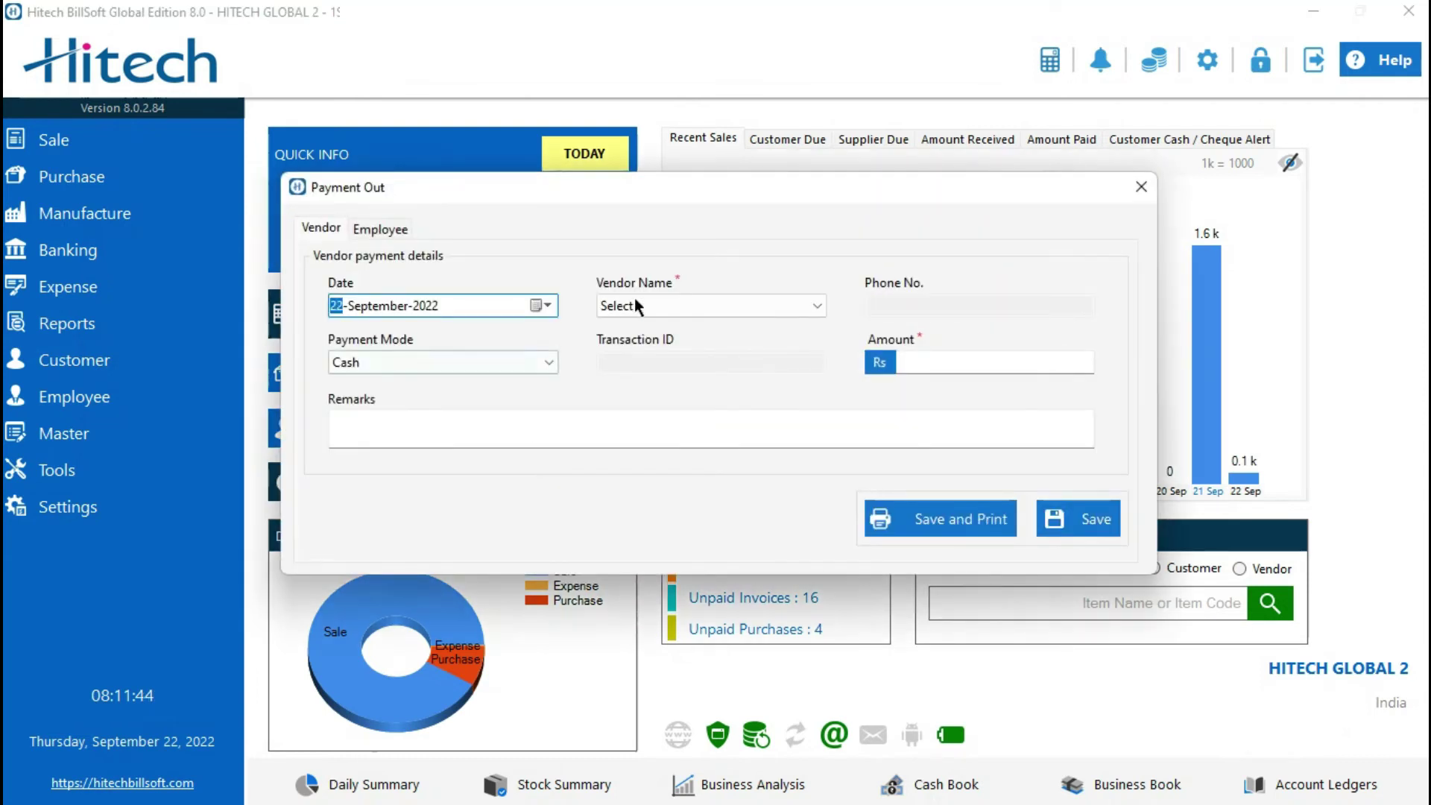
left_click(733, 295)
left_click(727, 338)
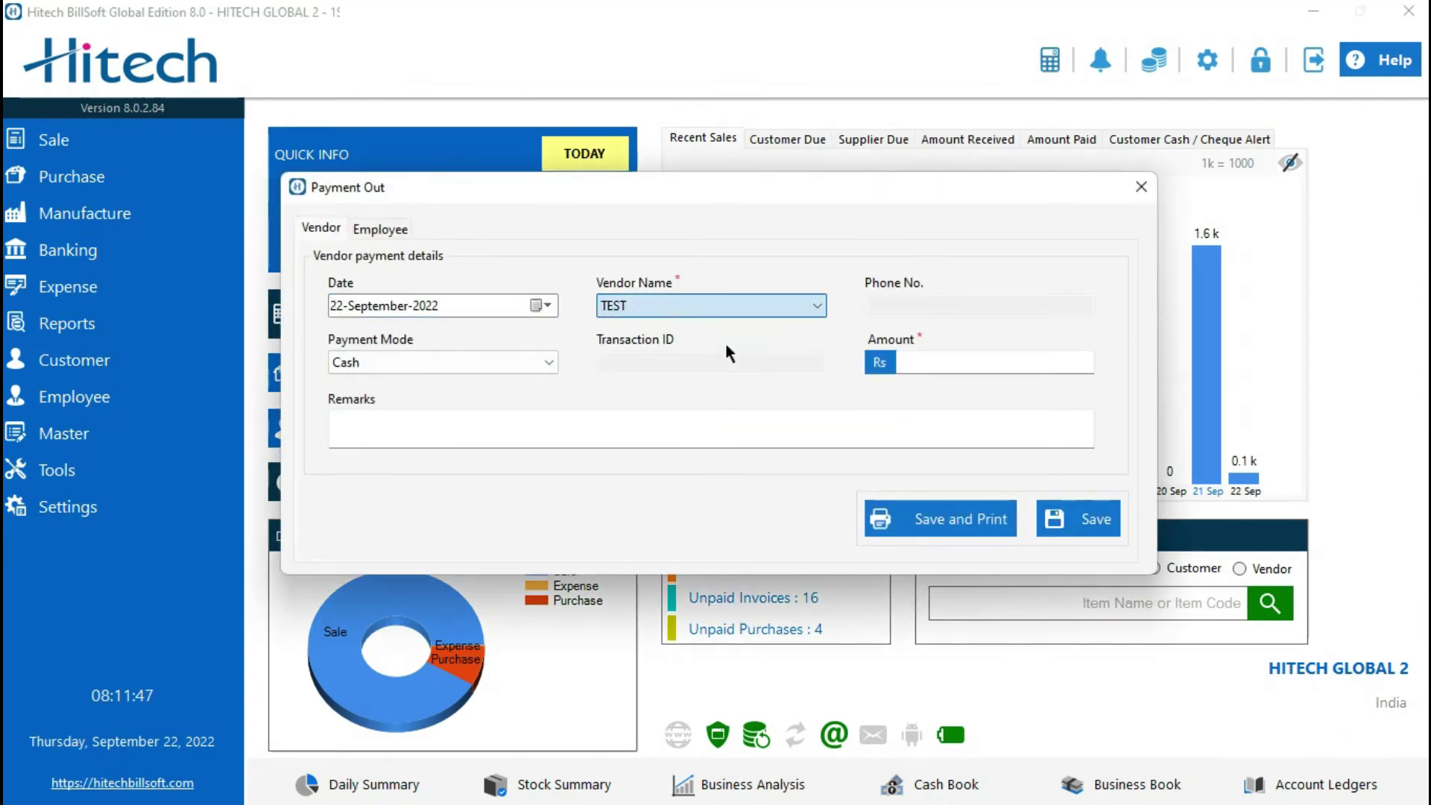
left_click(468, 361)
left_click(468, 365)
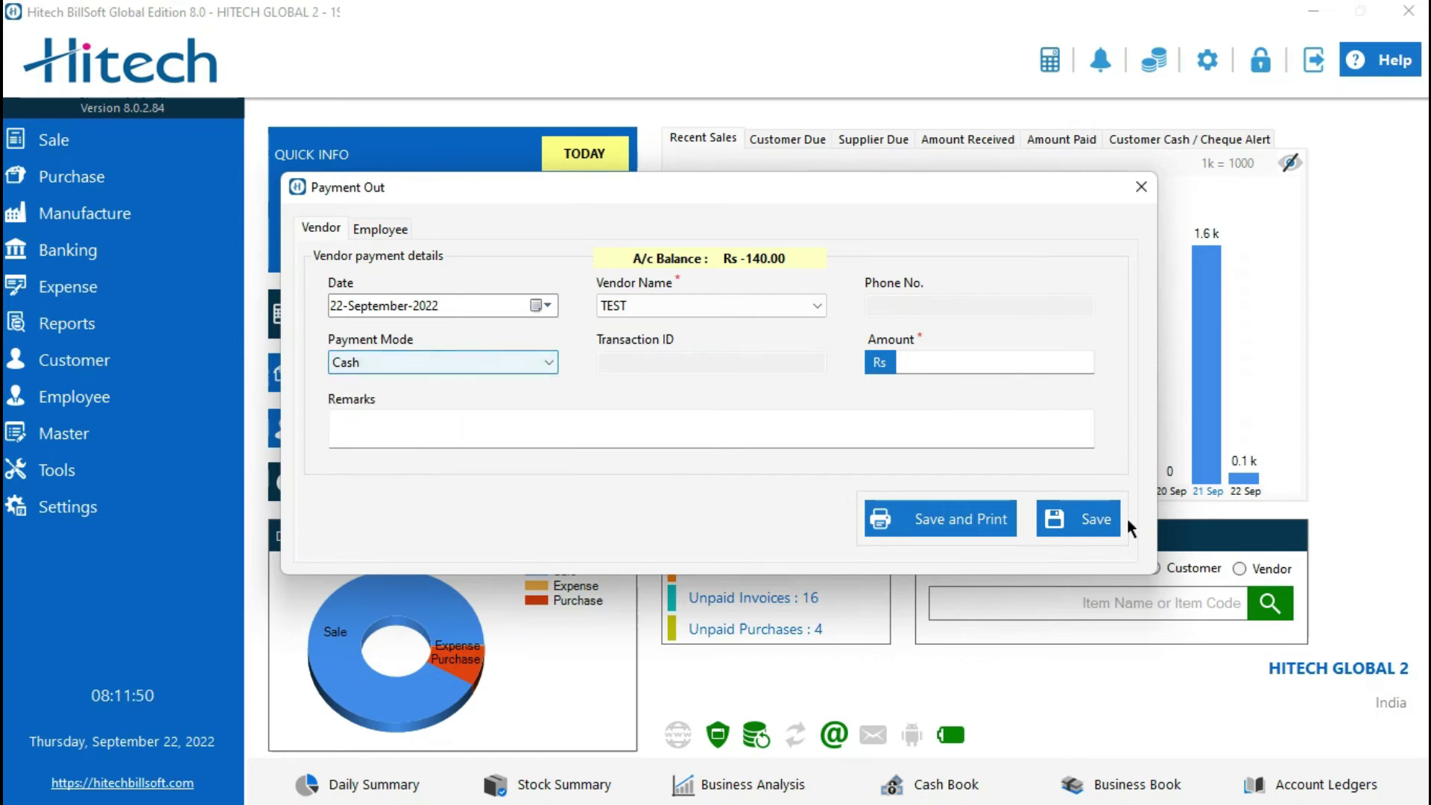
left_click(969, 361)
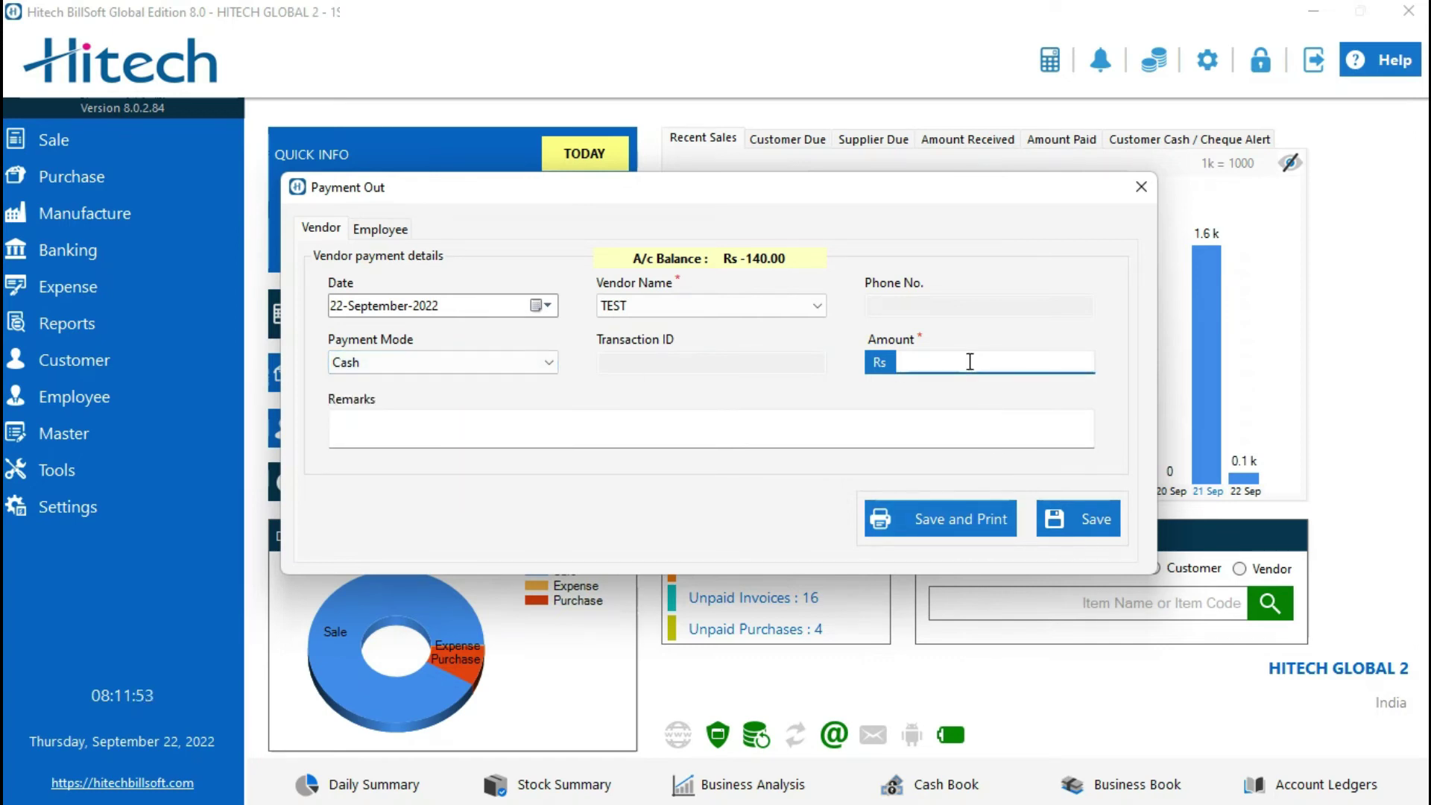
type("45")
left_click(926, 522)
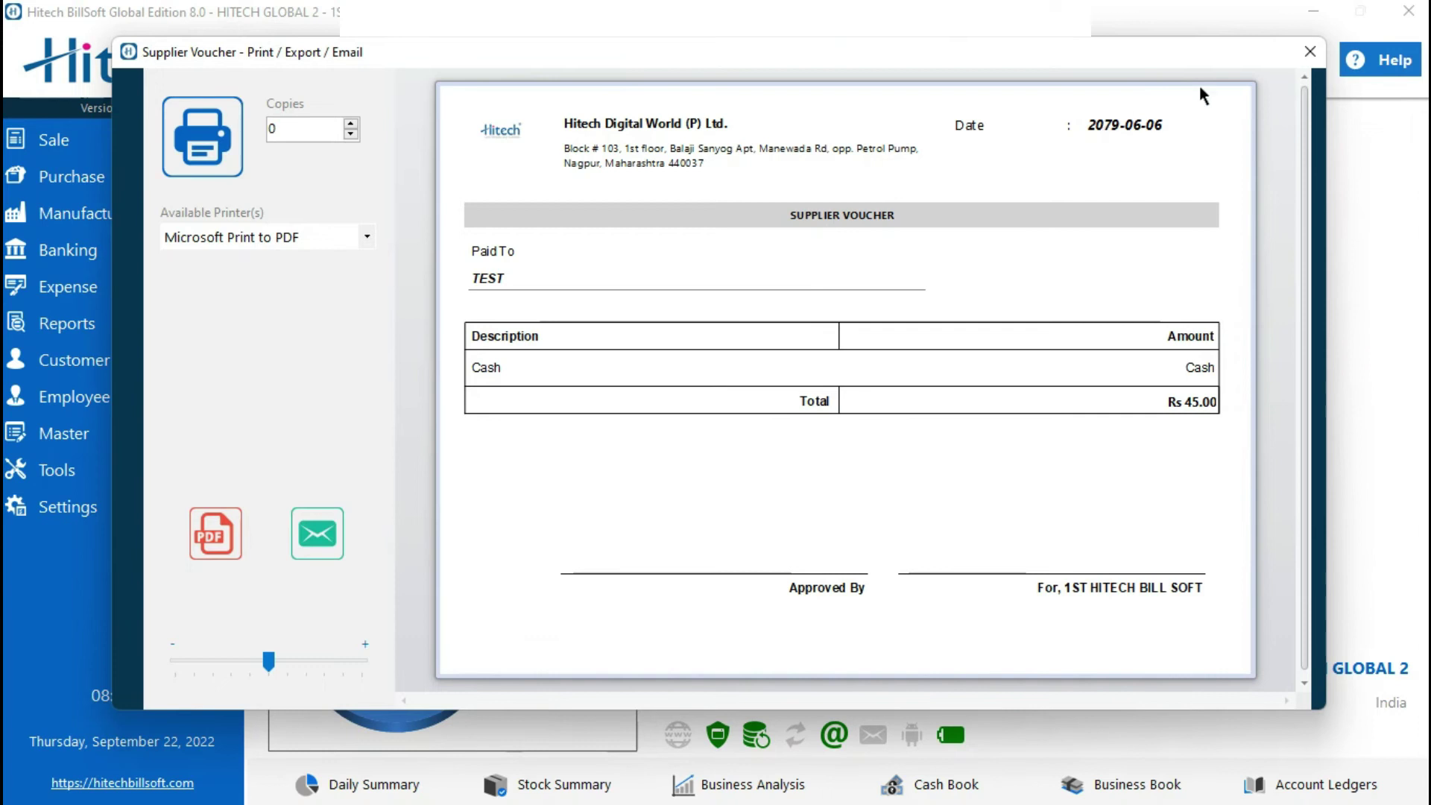
left_click(1298, 60)
left_click(1140, 187)
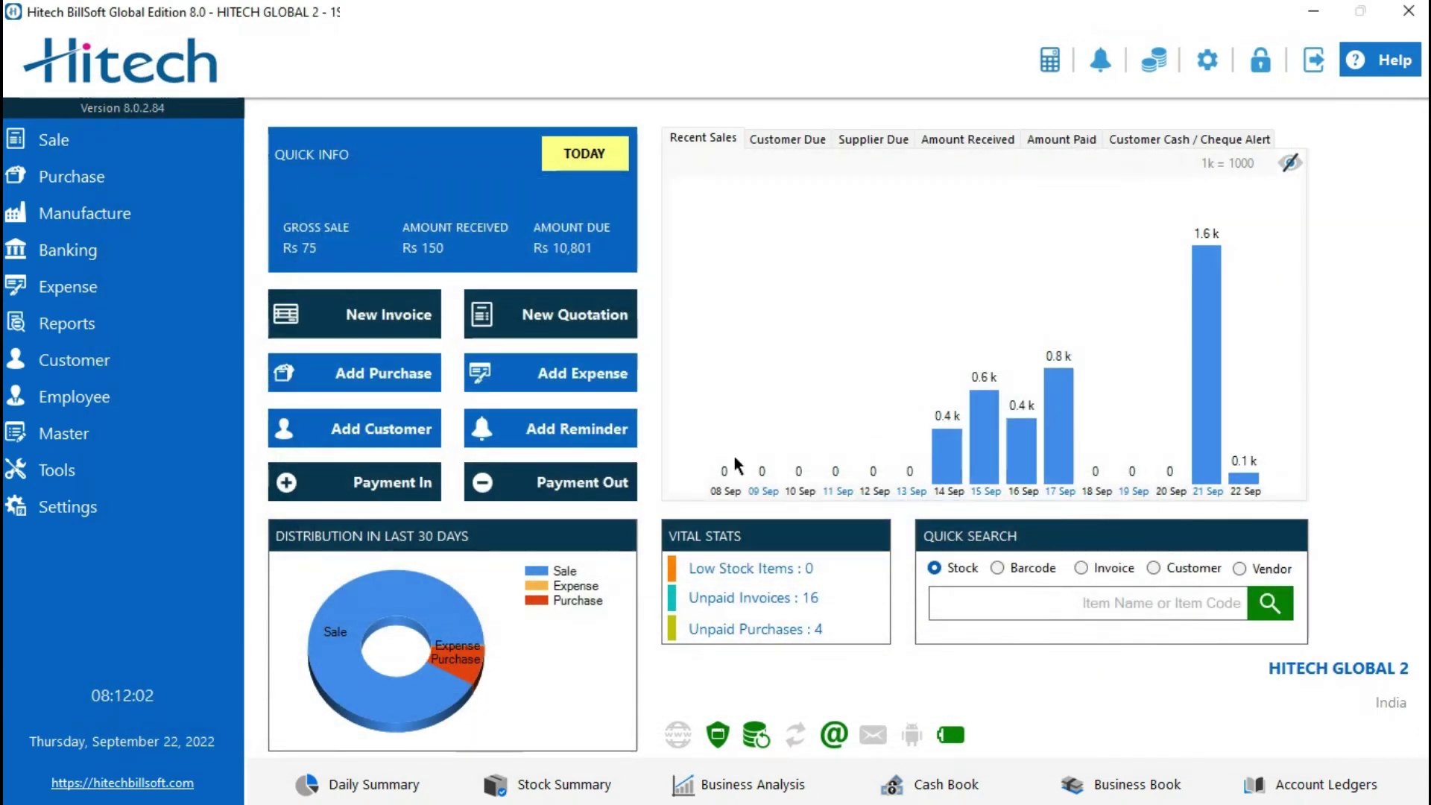
left_click(574, 481)
- Pay the selected employee Rs 100 in cash and print the staff voucher
left_click(373, 229)
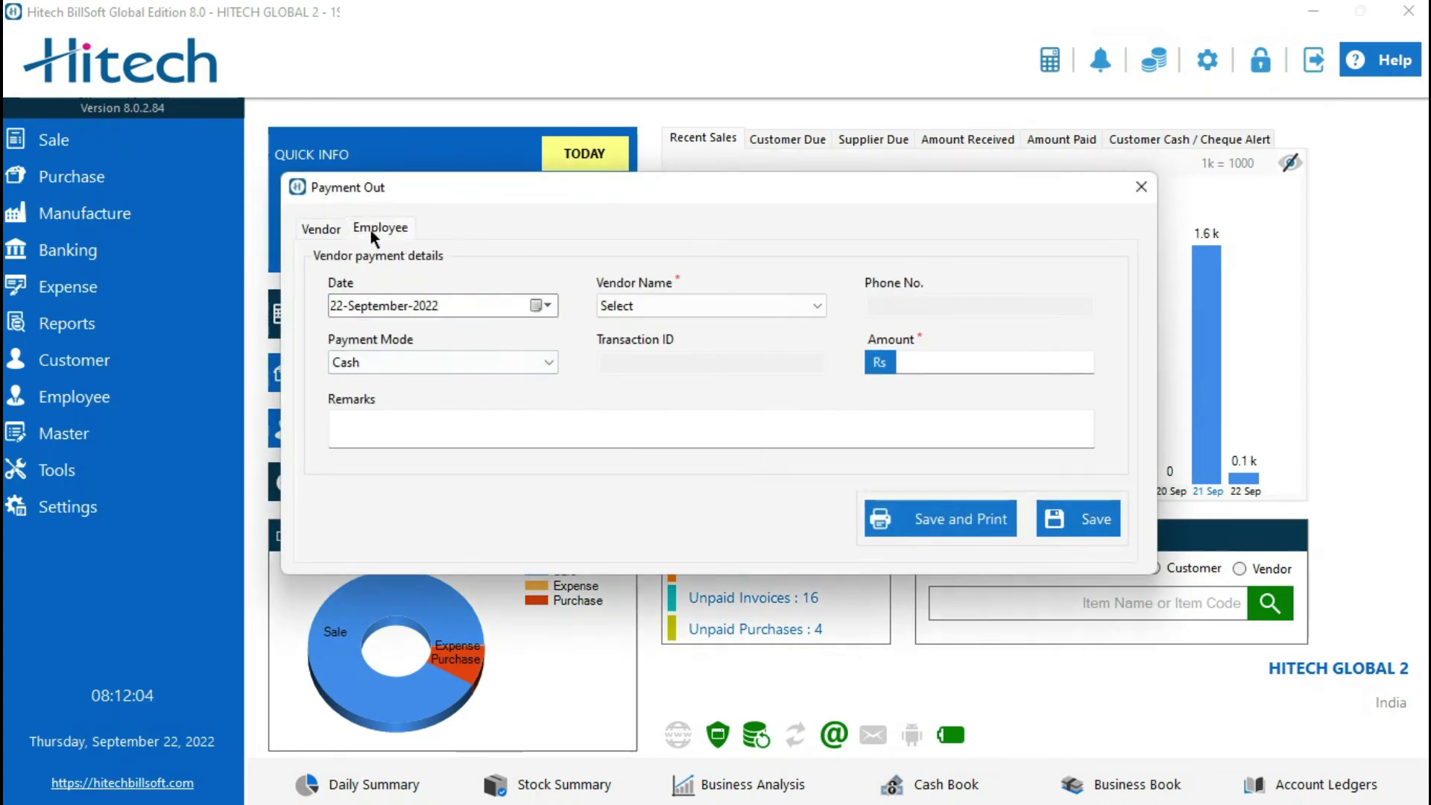
left_click(947, 302)
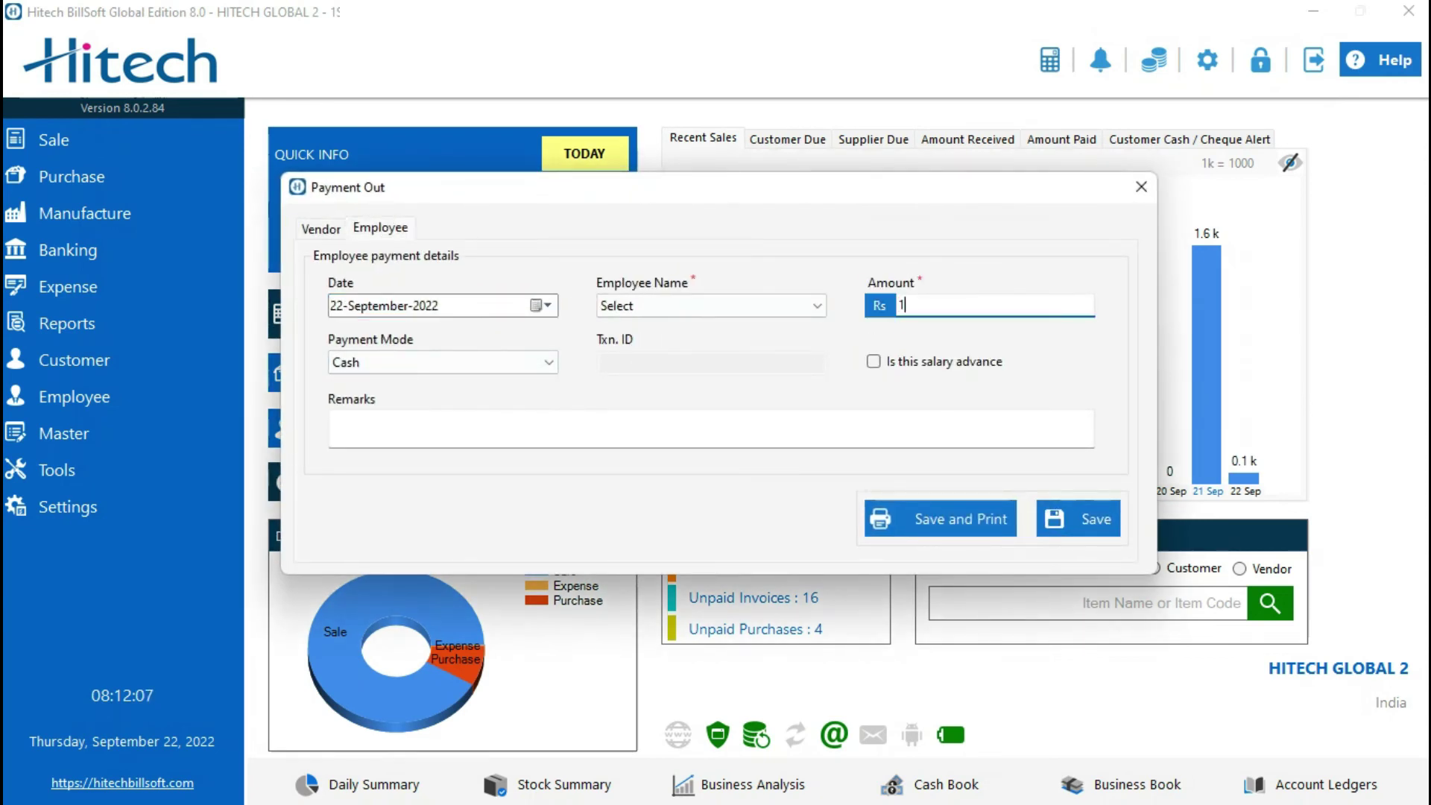
left_click(798, 302)
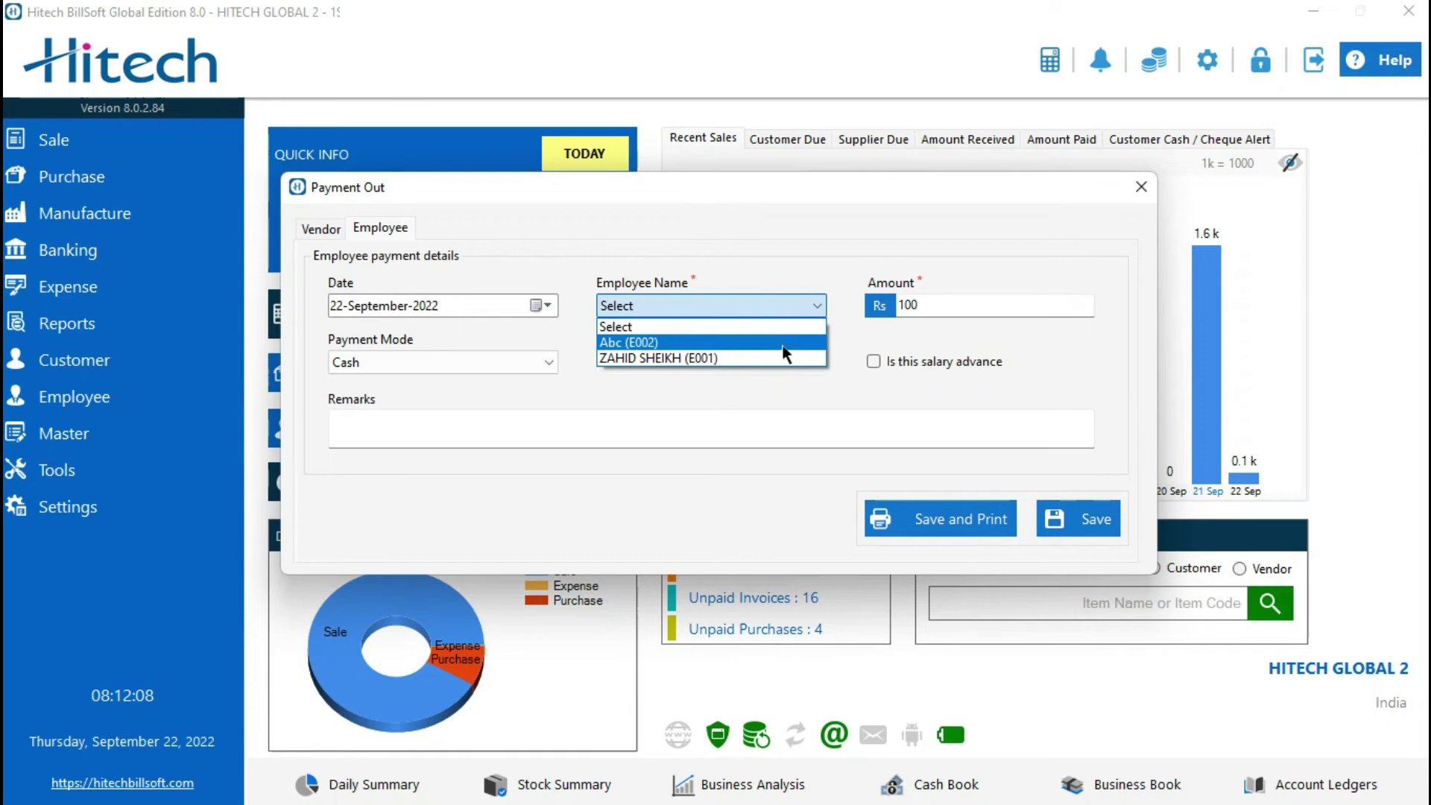
left_click(781, 358)
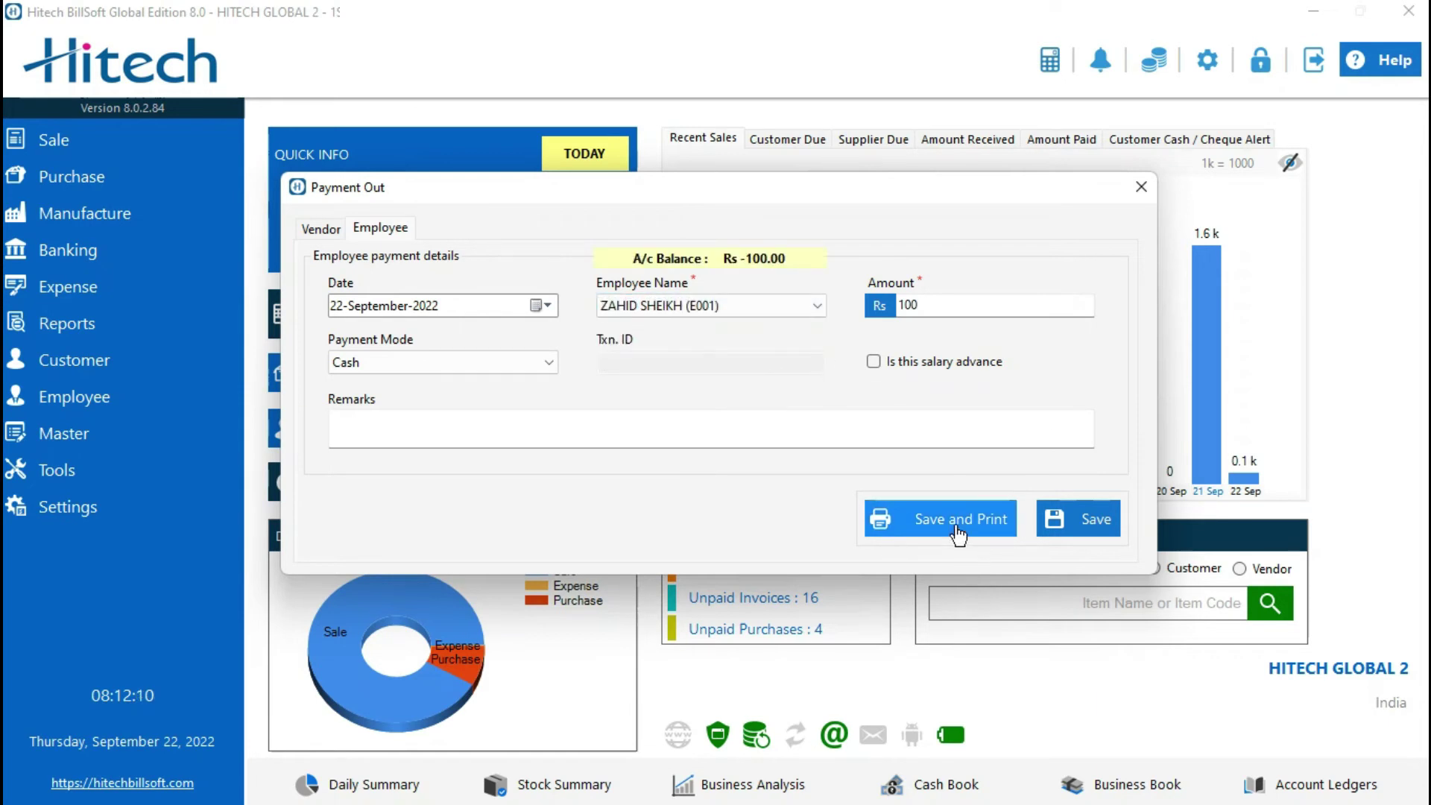
left_click(930, 517)
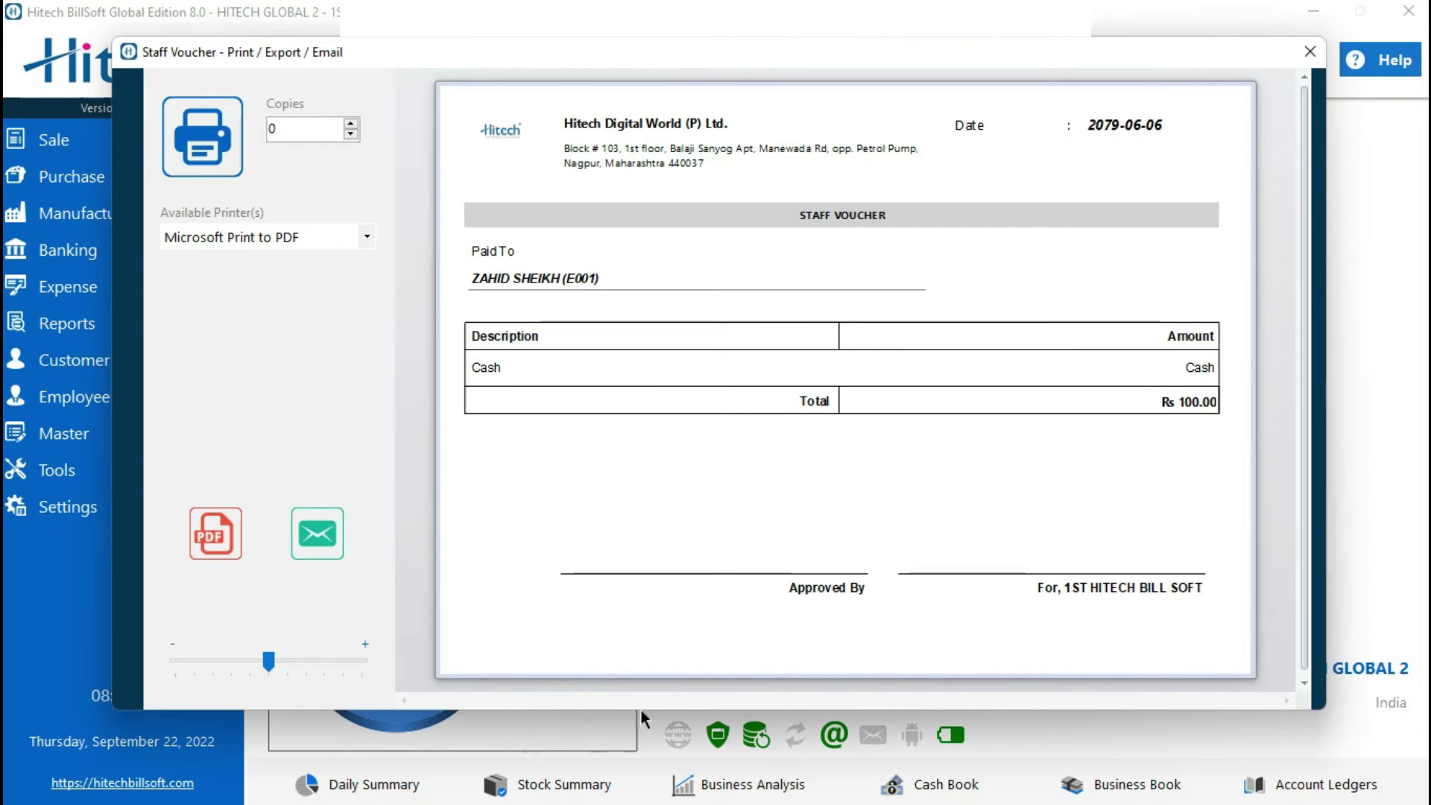
left_click(1310, 51)
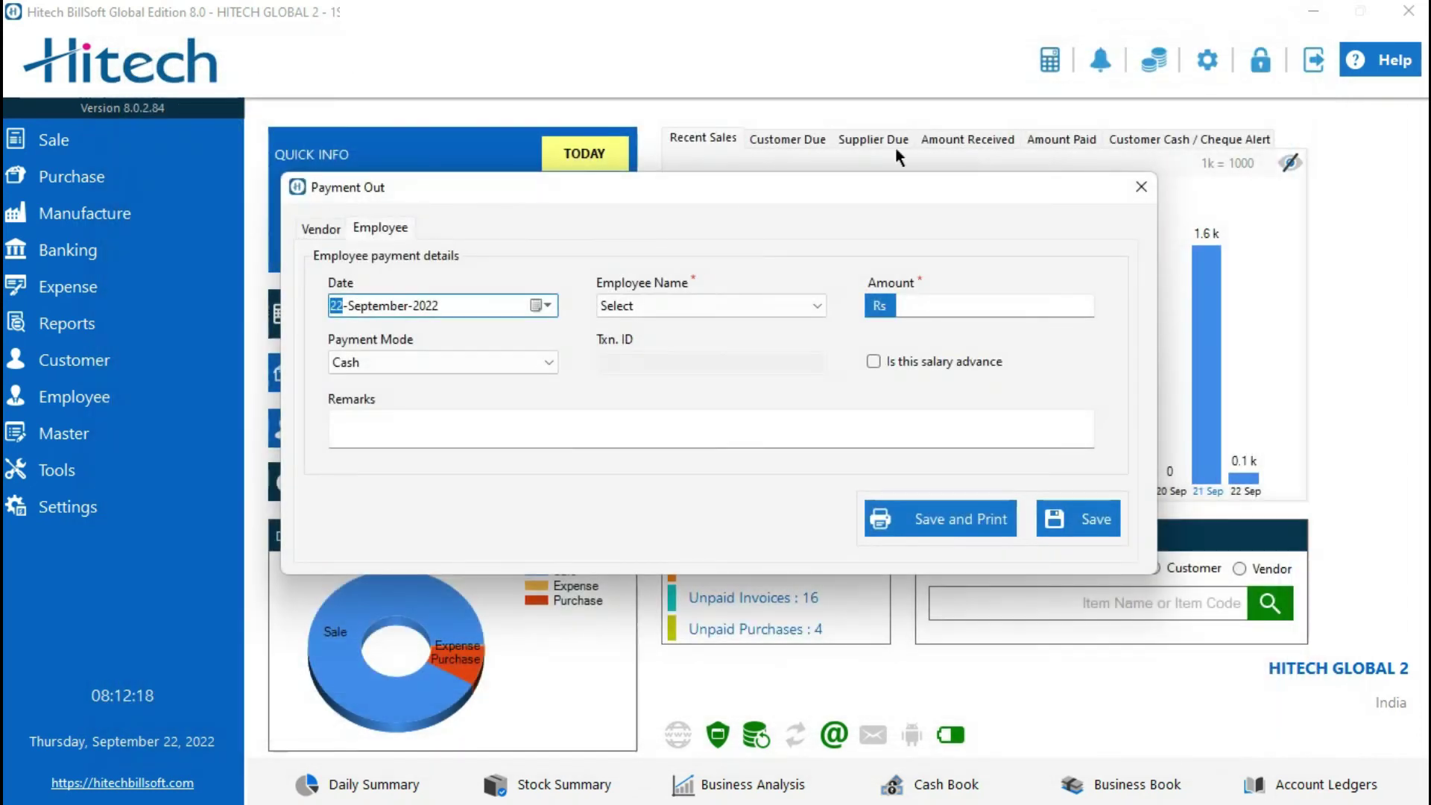
left_click(1141, 198)
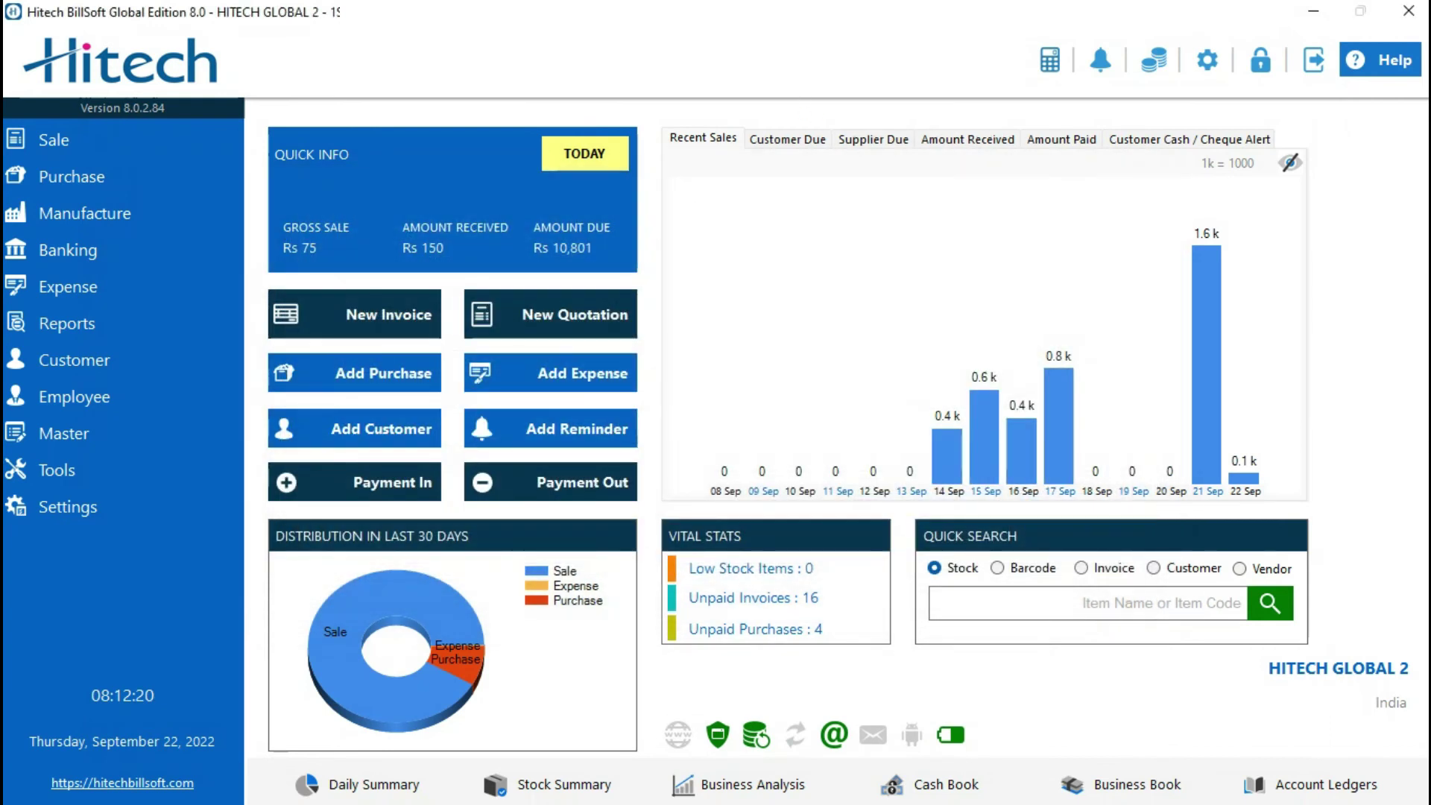
- Select Thermal / PoS 72mm Trend Style 1 as the printing template under Settings > Printing
left_click(92, 500)
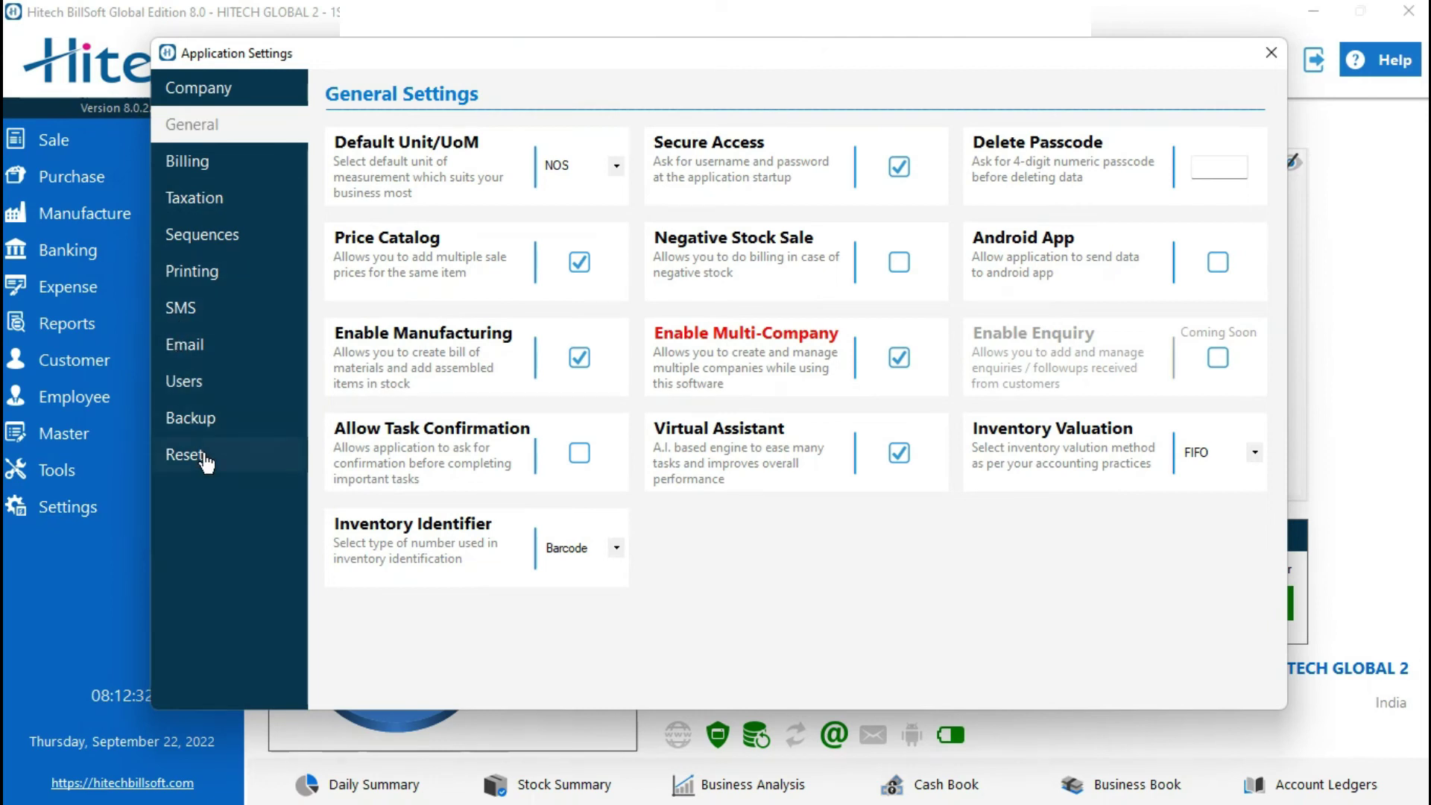
left_click(222, 290)
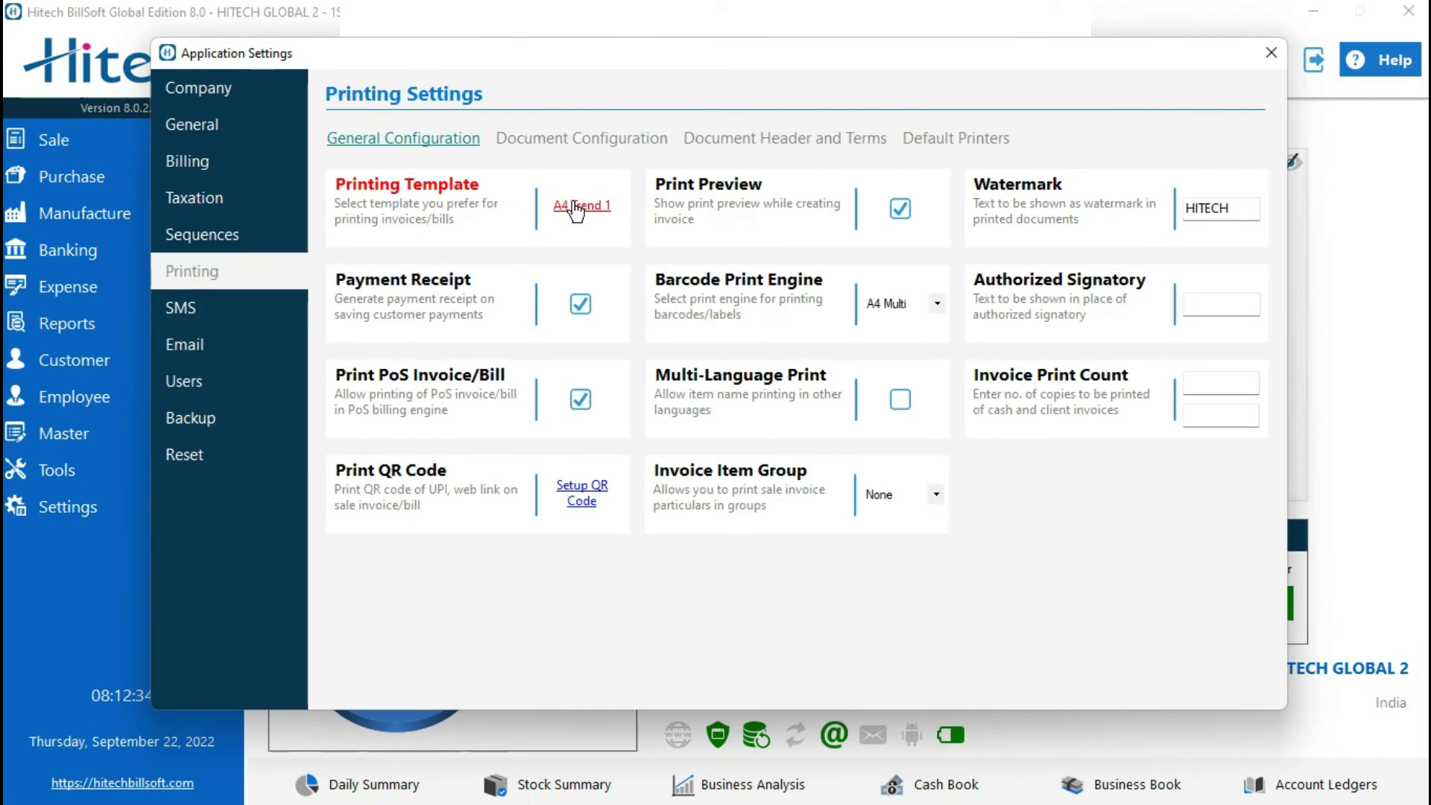
left_click(577, 202)
left_click(611, 94)
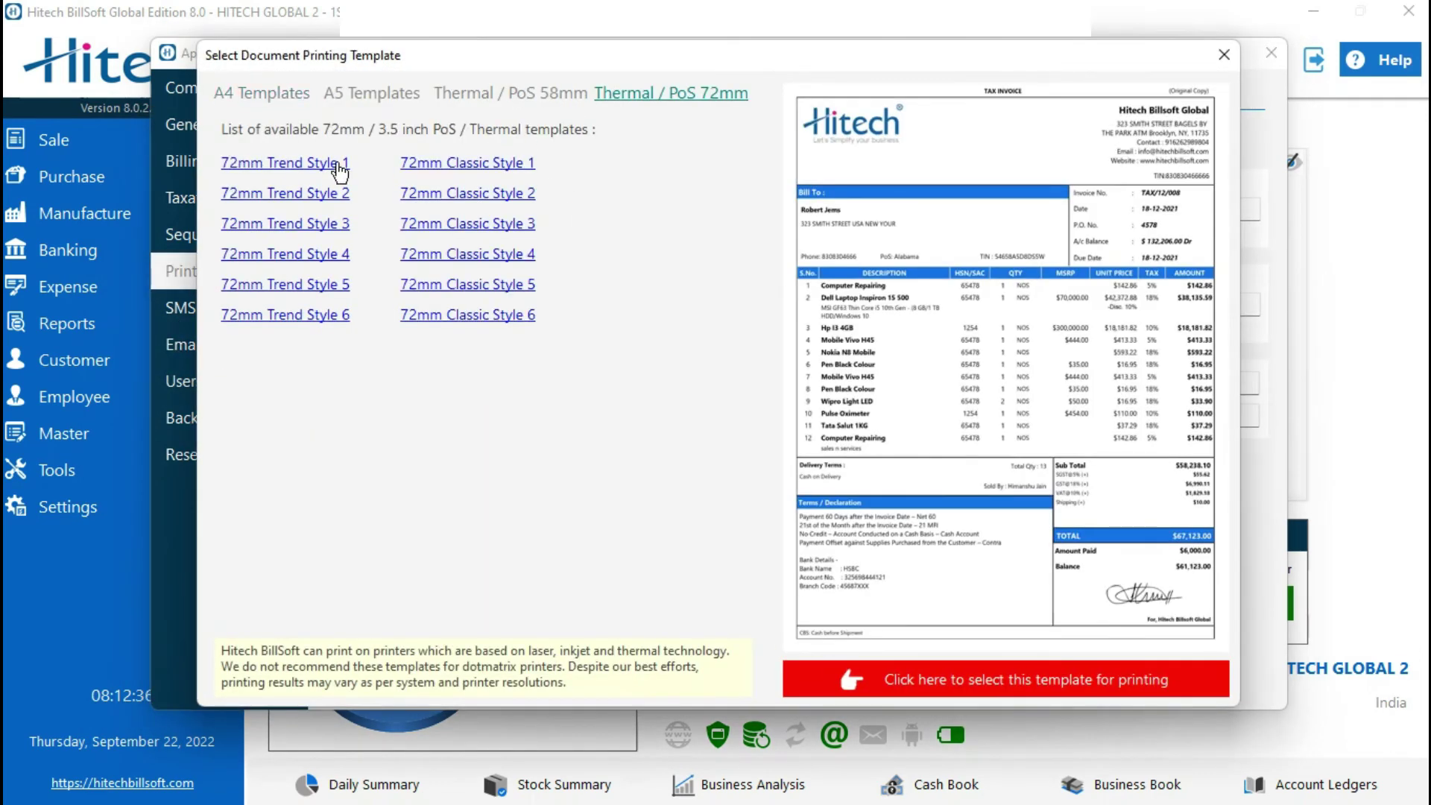
left_click(333, 167)
left_click(996, 687)
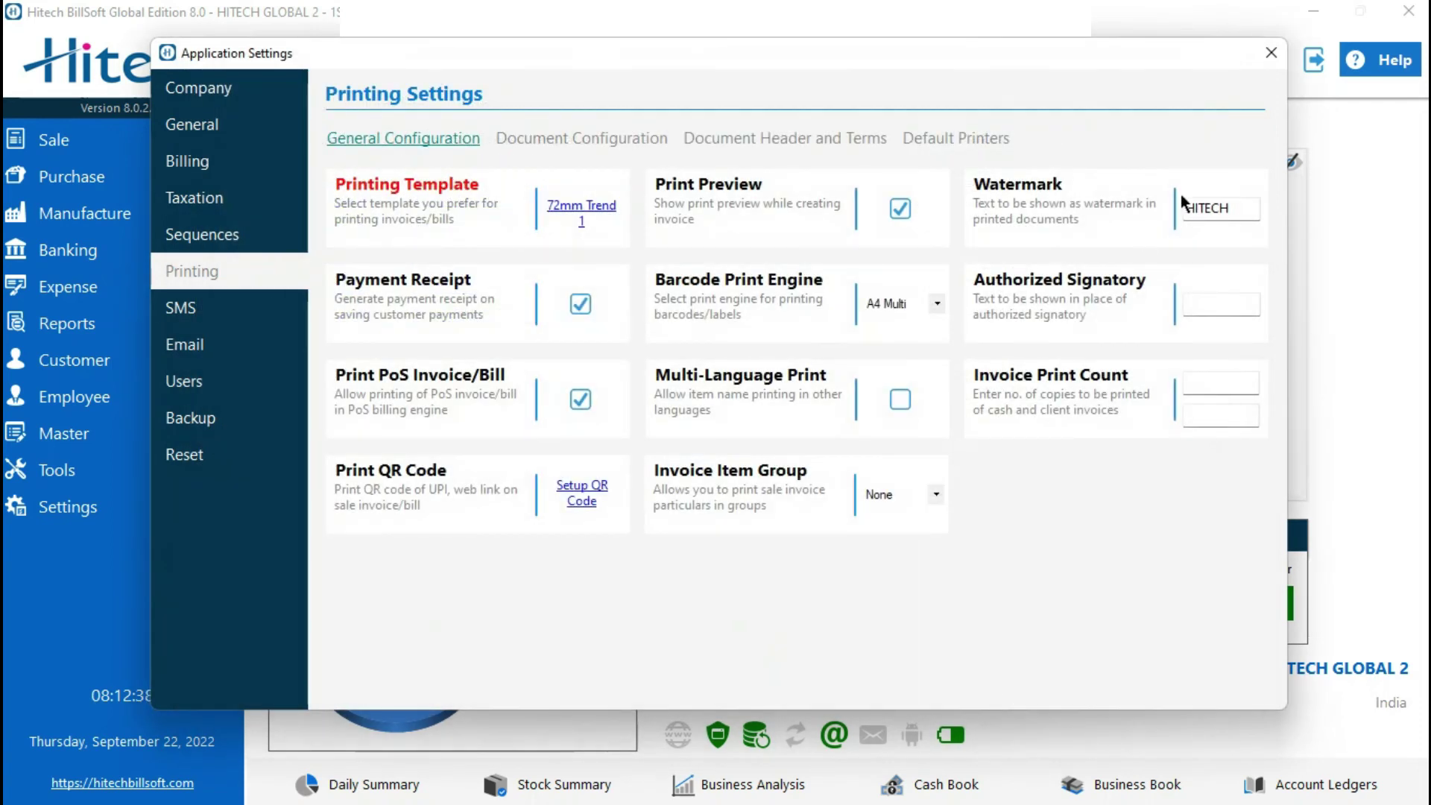
left_click(1270, 52)
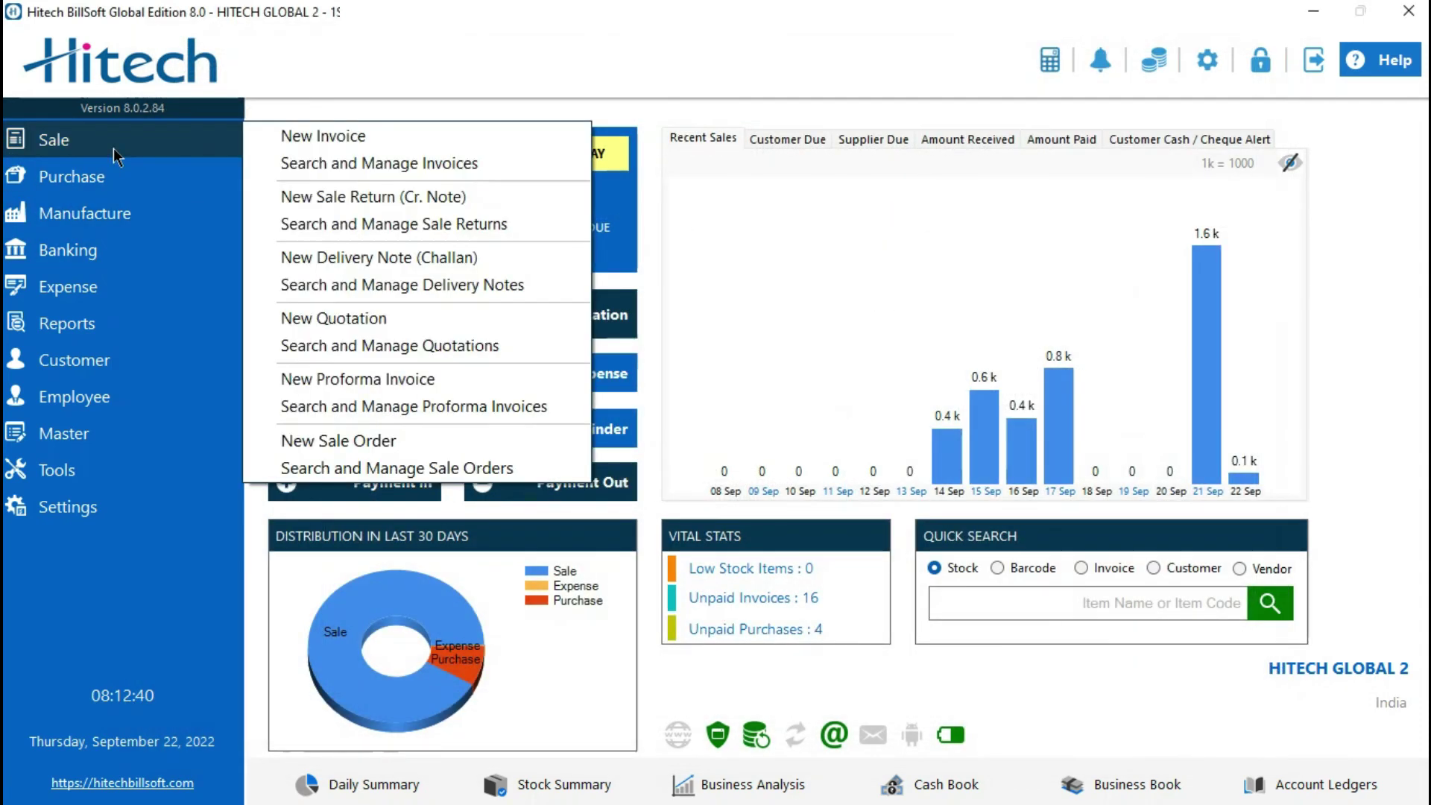
- Reopen invoice TAX/09/047 from the sale invoices list and reprint it
left_click(325, 172)
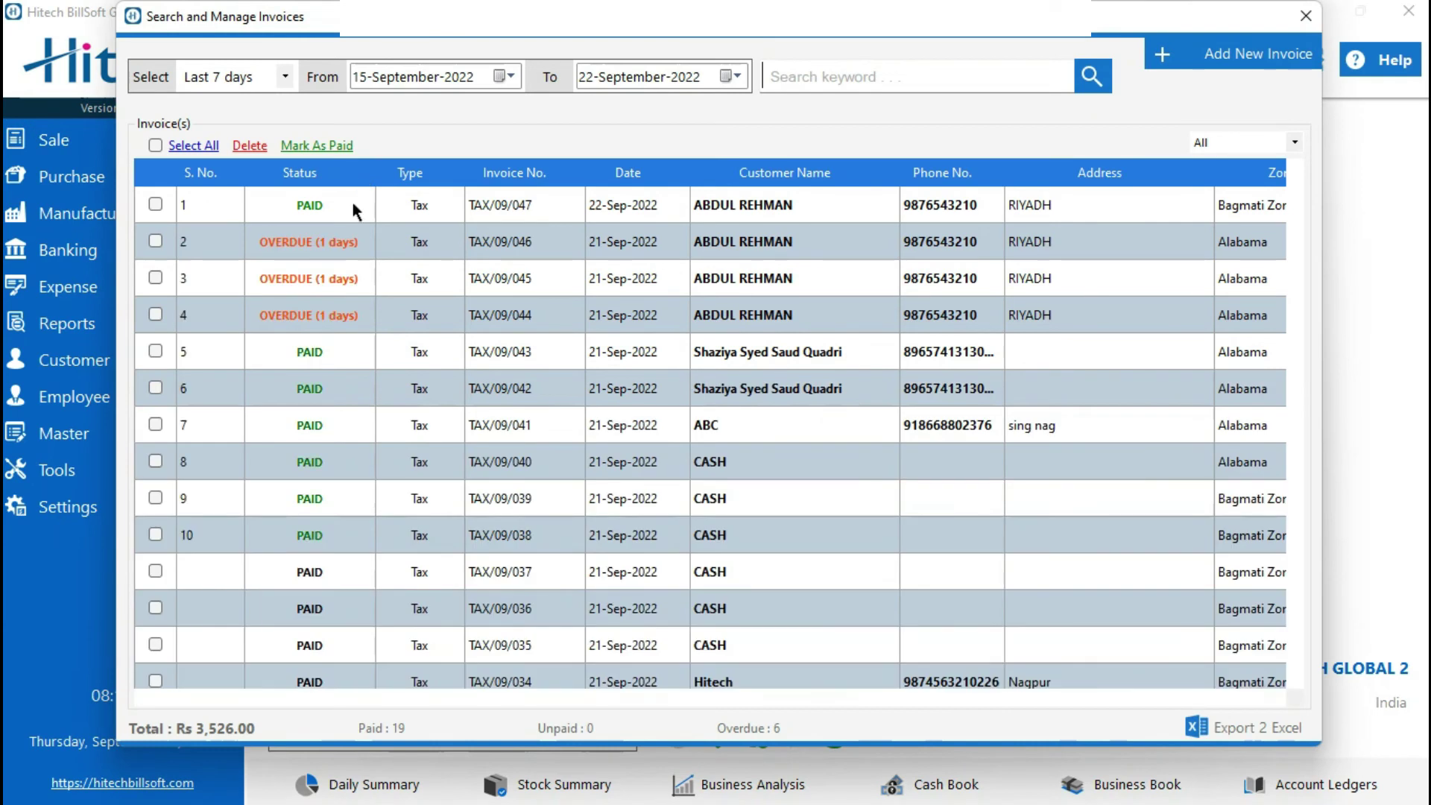
right_click(379, 221)
left_click(400, 222)
double_click(697, 205)
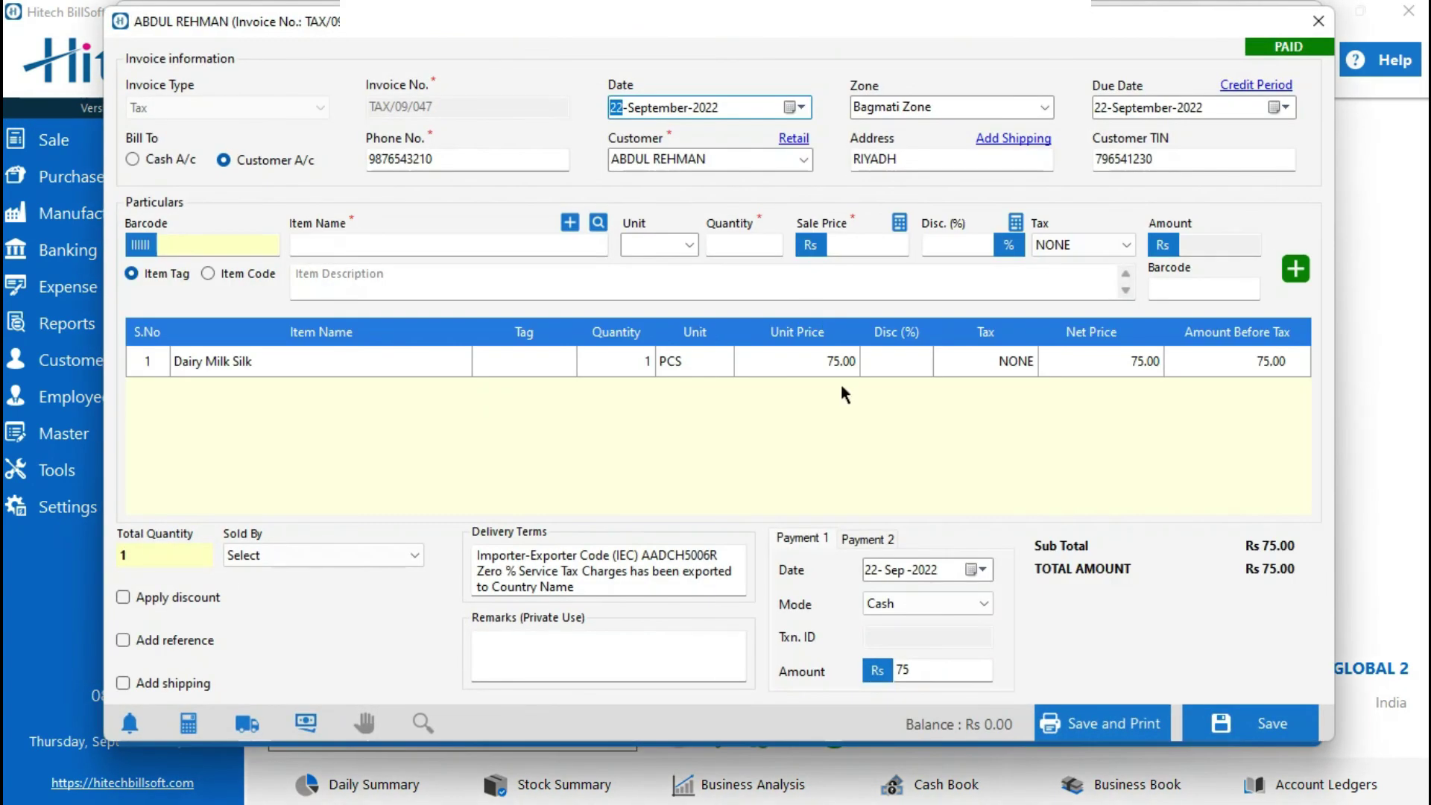
left_click(1095, 740)
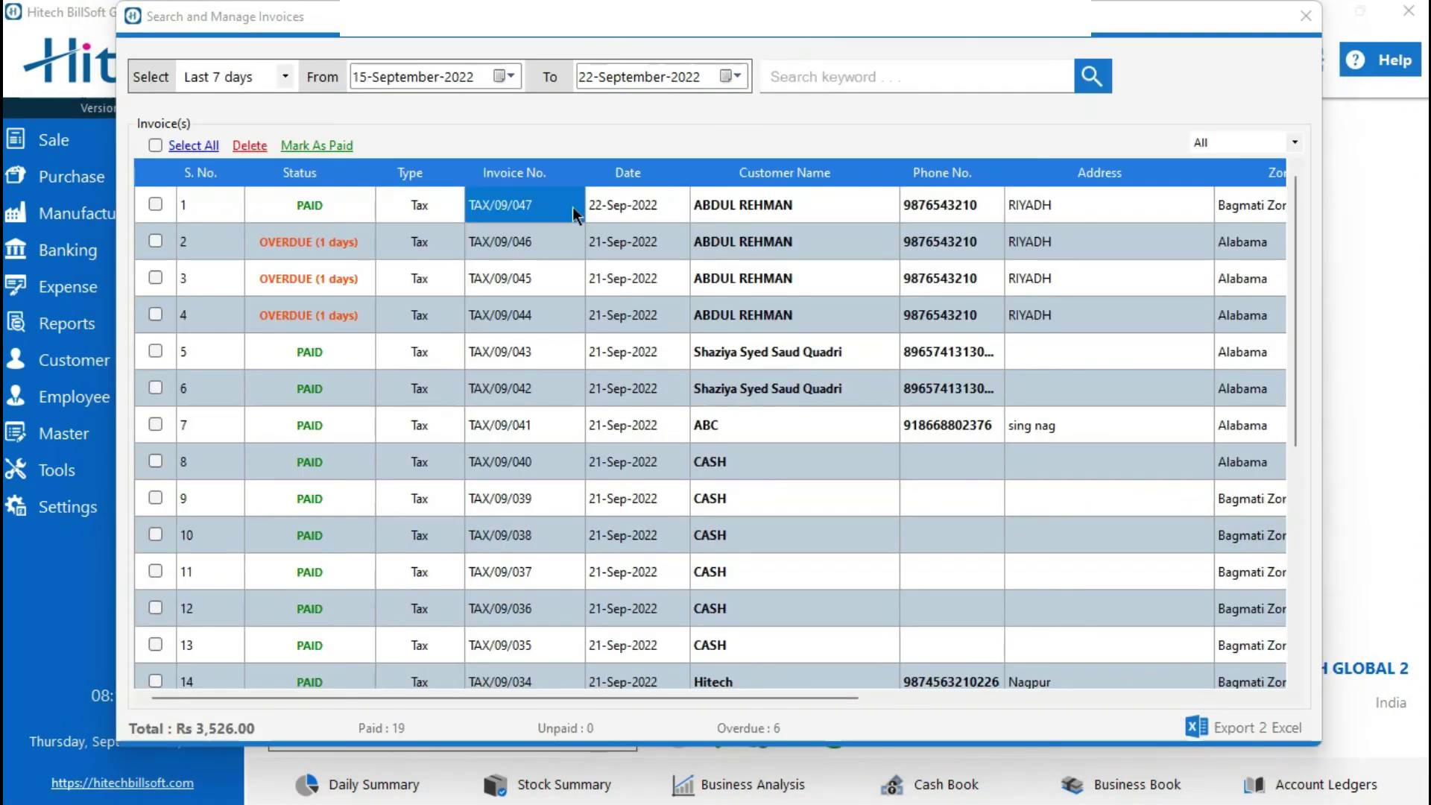
right_click(485, 227)
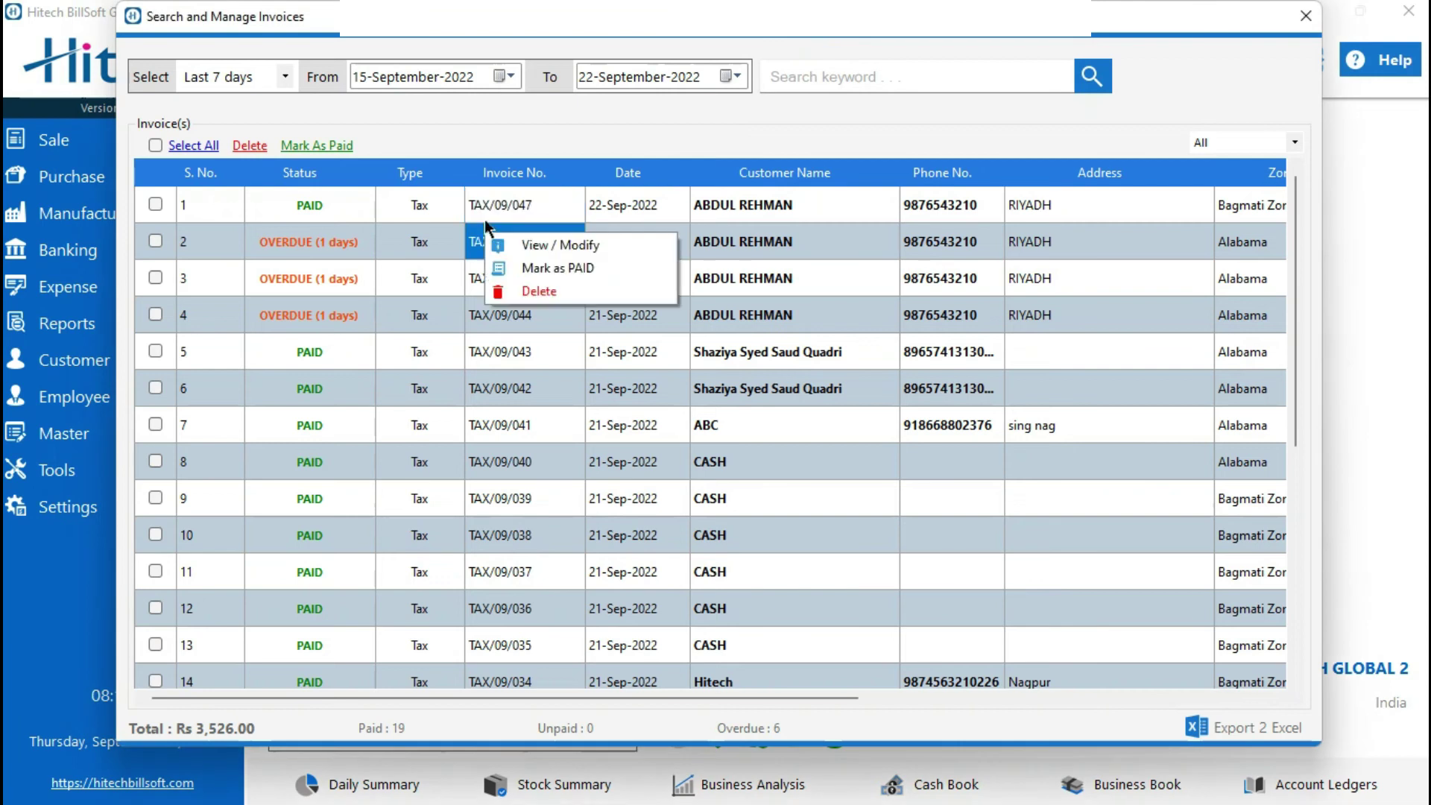
- Update the second tax invoice, receive Rs 500 cash for it, and save and print it
left_click(524, 245)
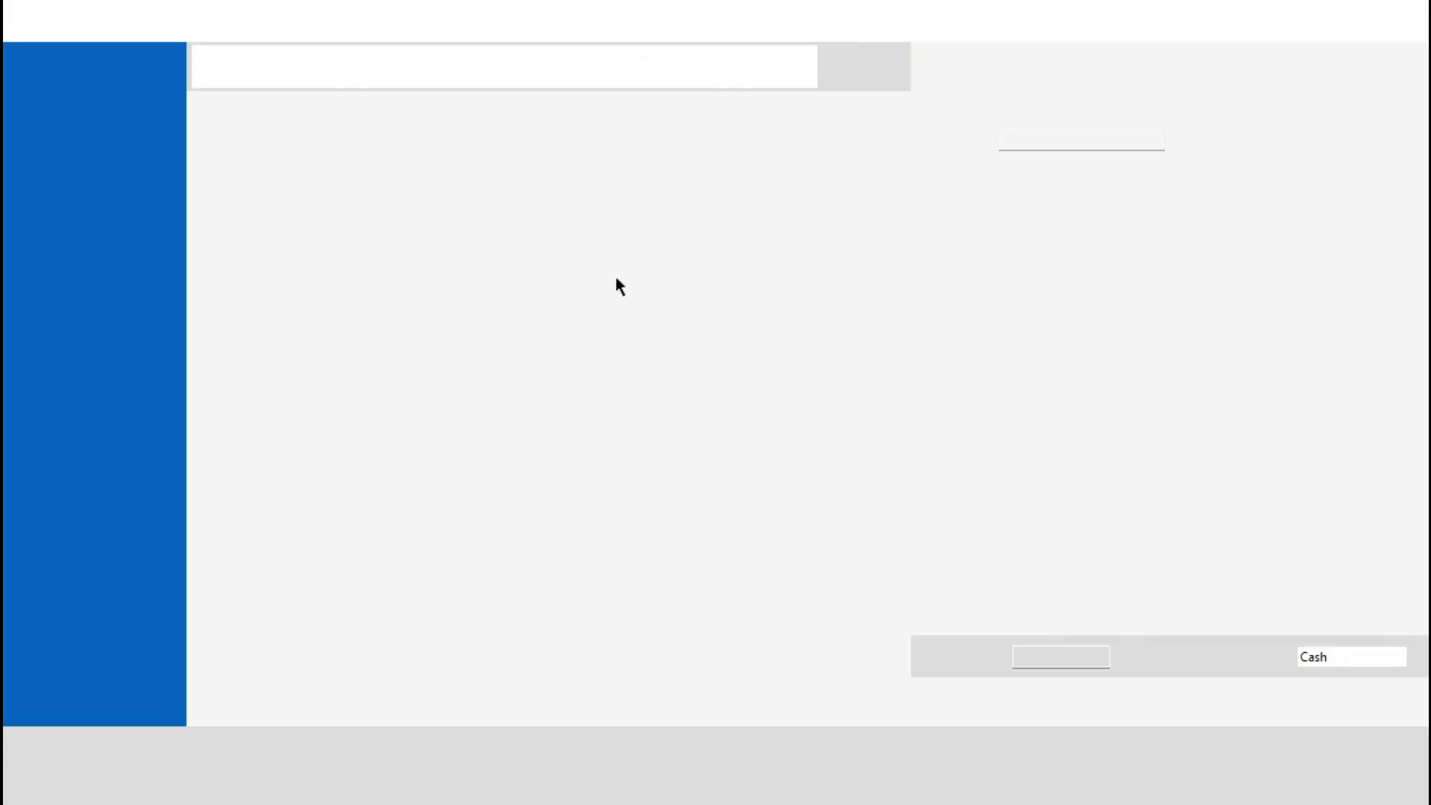
left_click(1101, 706)
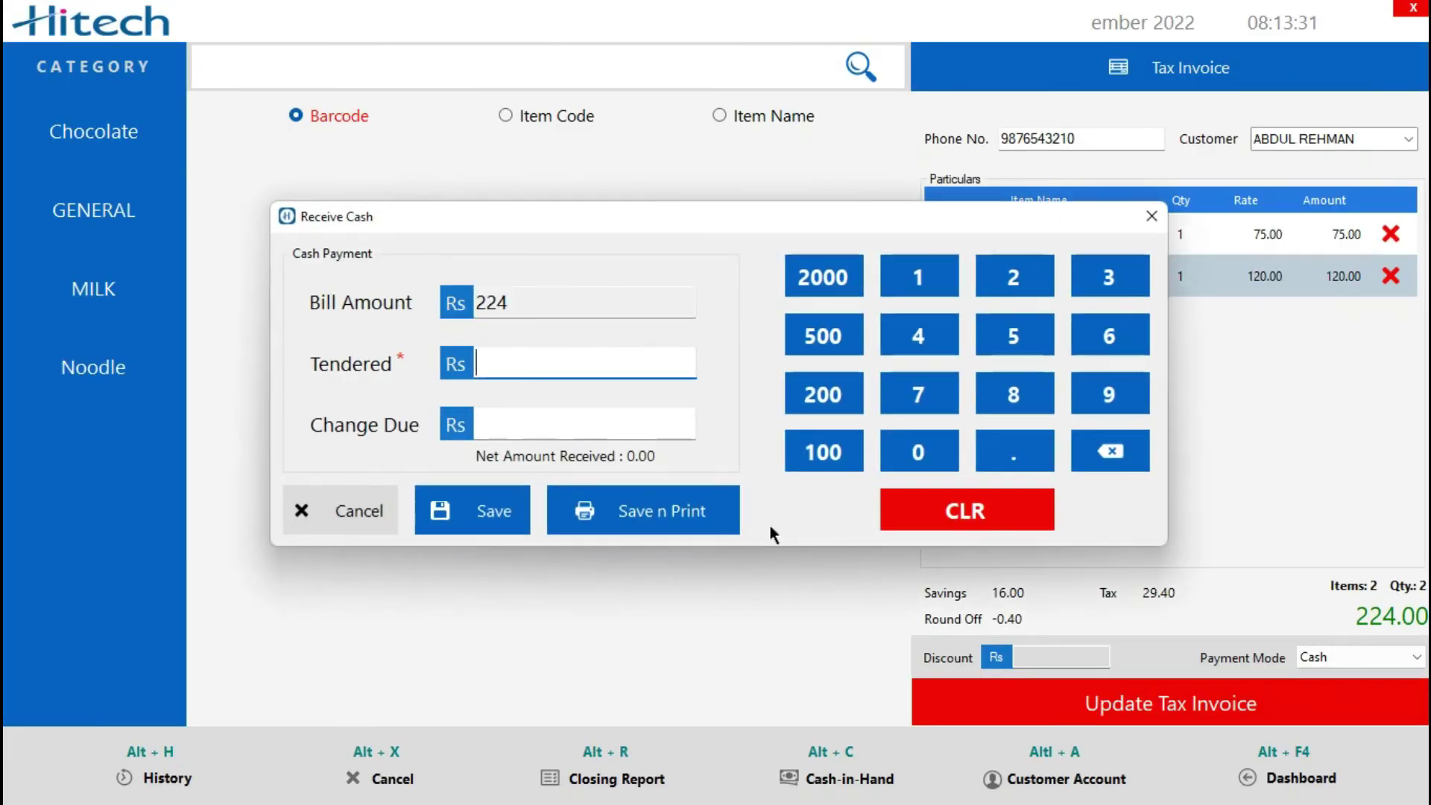
left_click(823, 337)
left_click(642, 512)
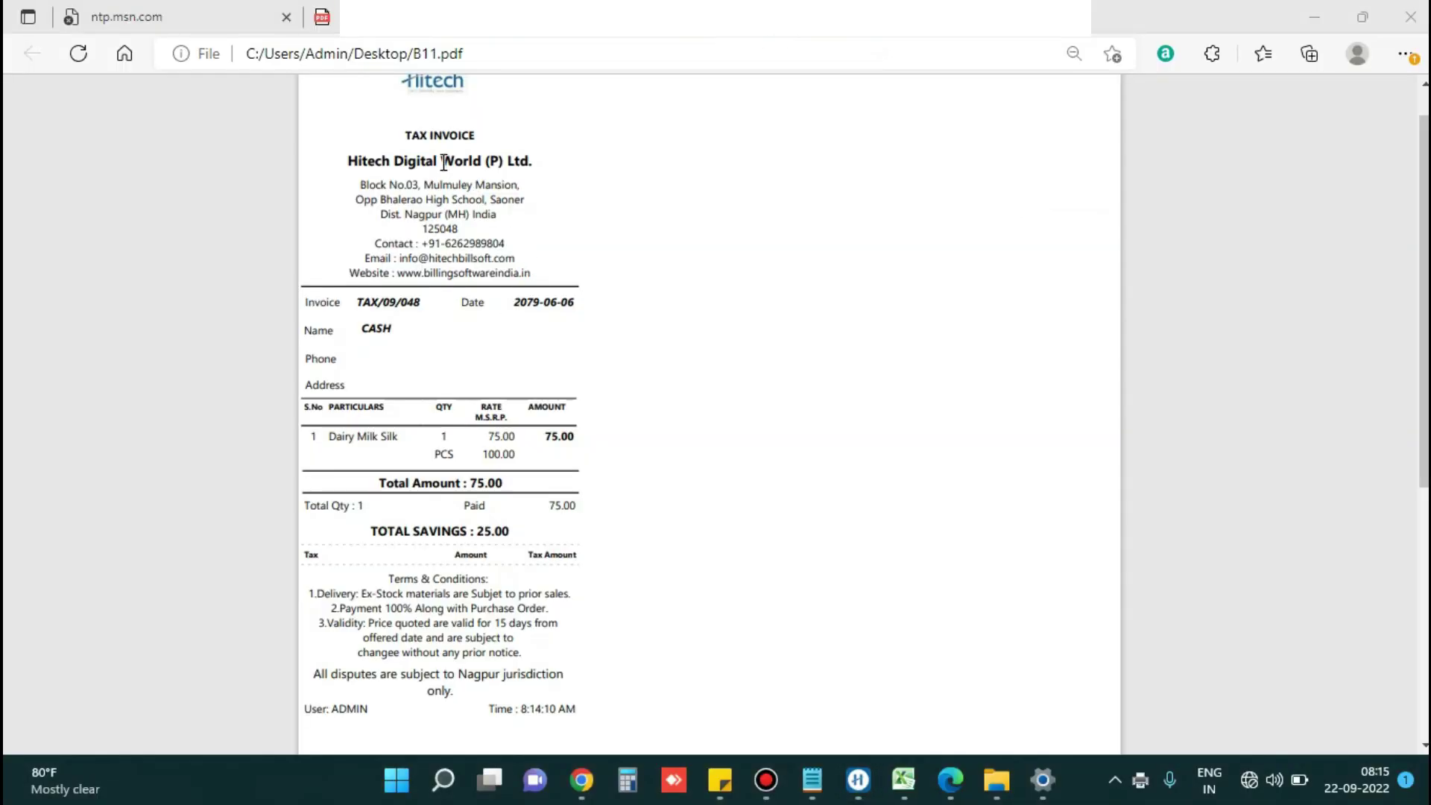
- Highlight the date, name and header text on the B11.pdf invoice, then clear the selection
left_click_drag(499, 308, 588, 298)
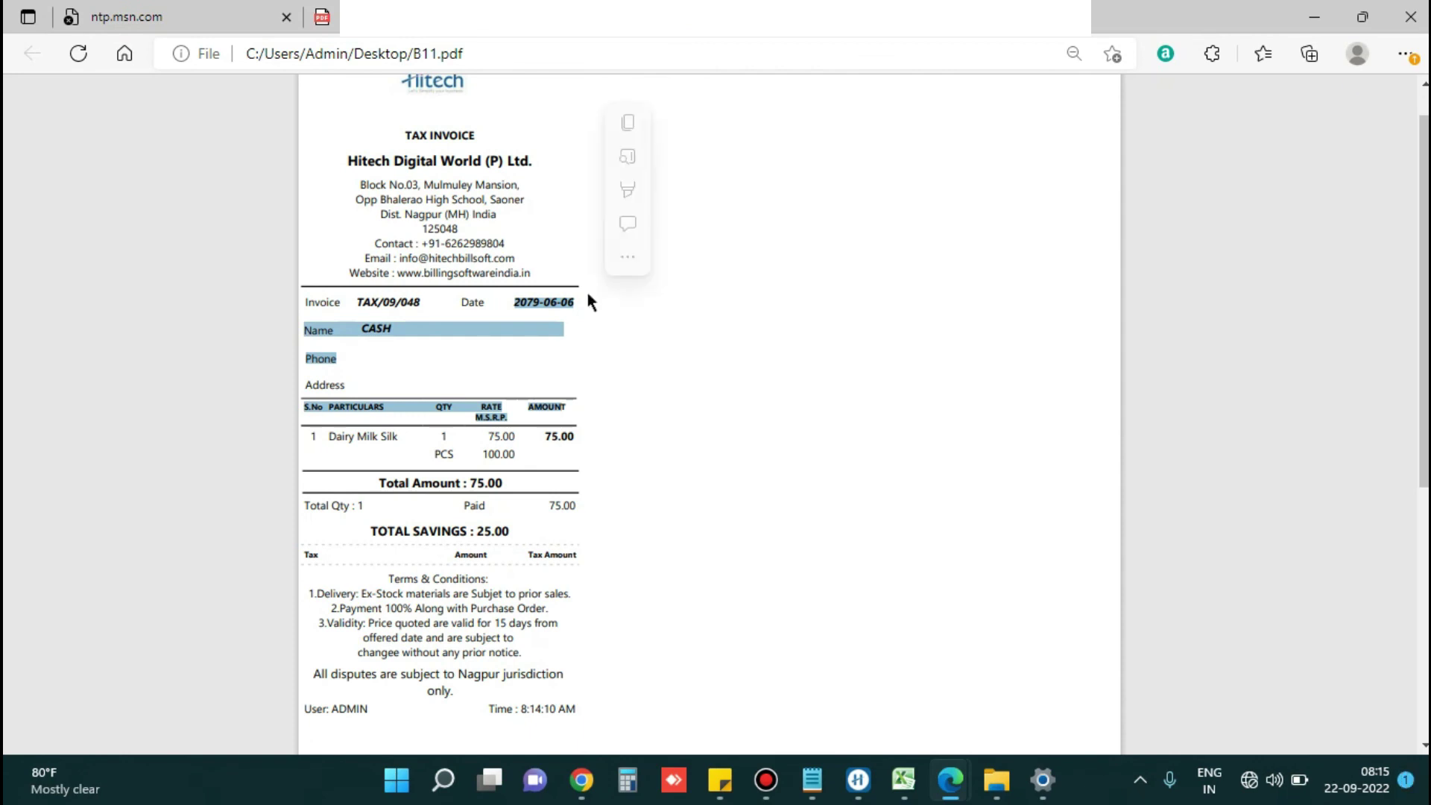
left_click(552, 305)
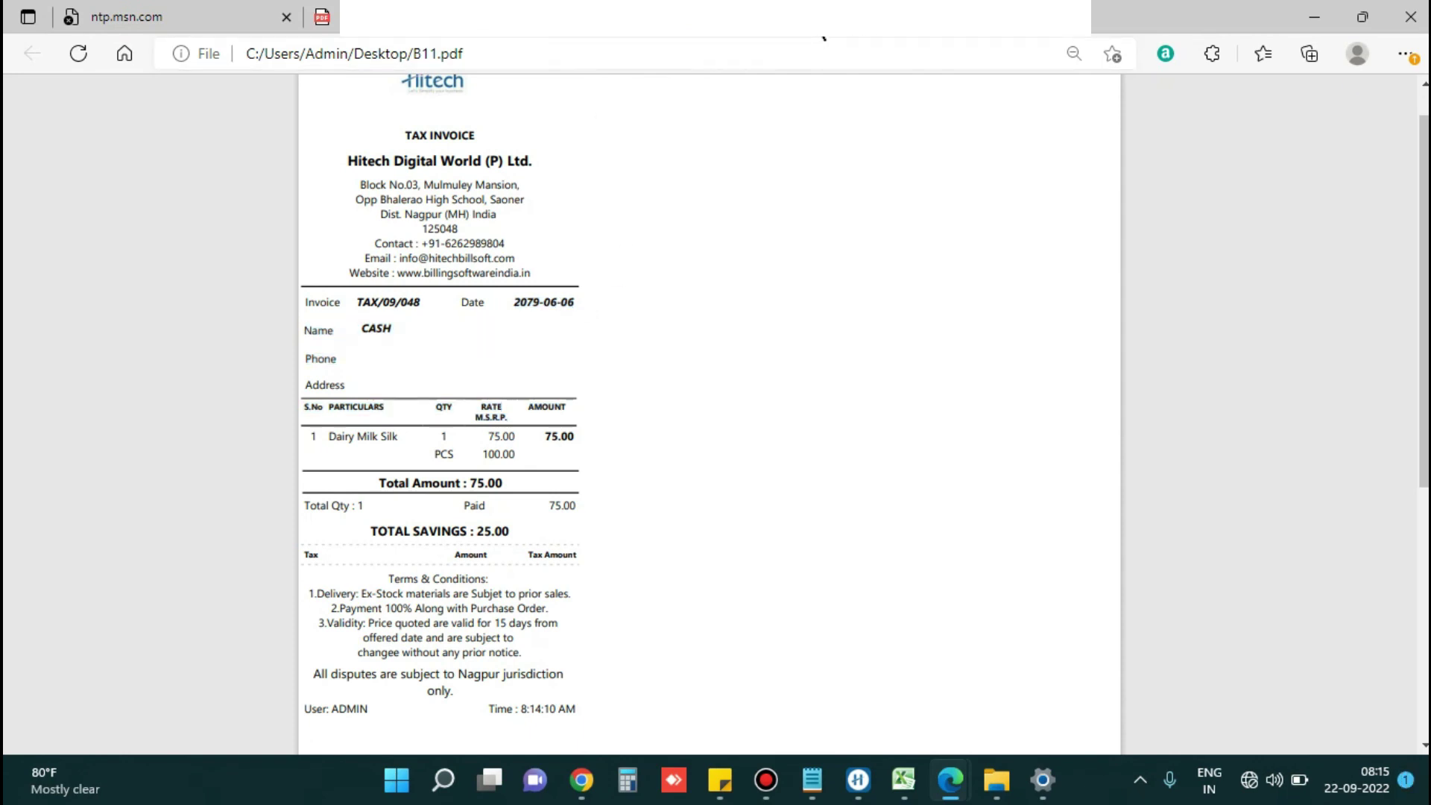